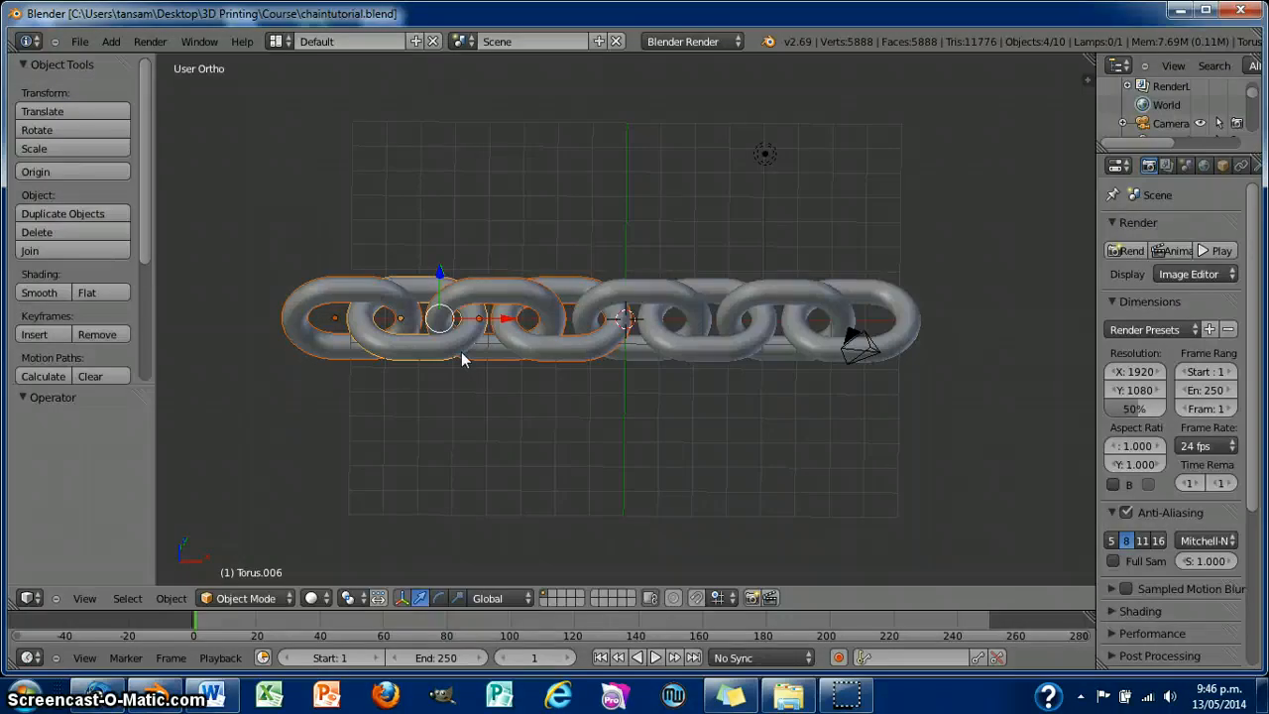
# - Add a text object at the centre of the chain and rotate it 90° about the X axis
pyautogui.press('KP_1')
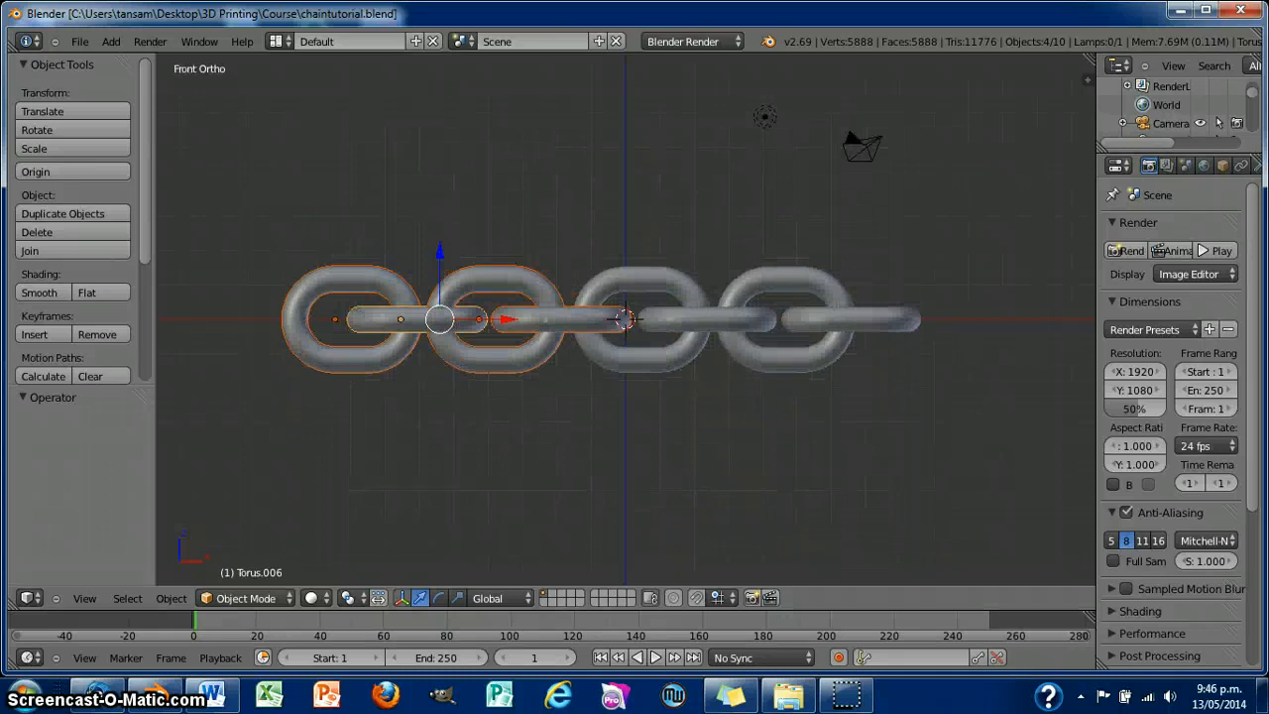
pyautogui.click(111, 42)
pyautogui.click(124, 134)
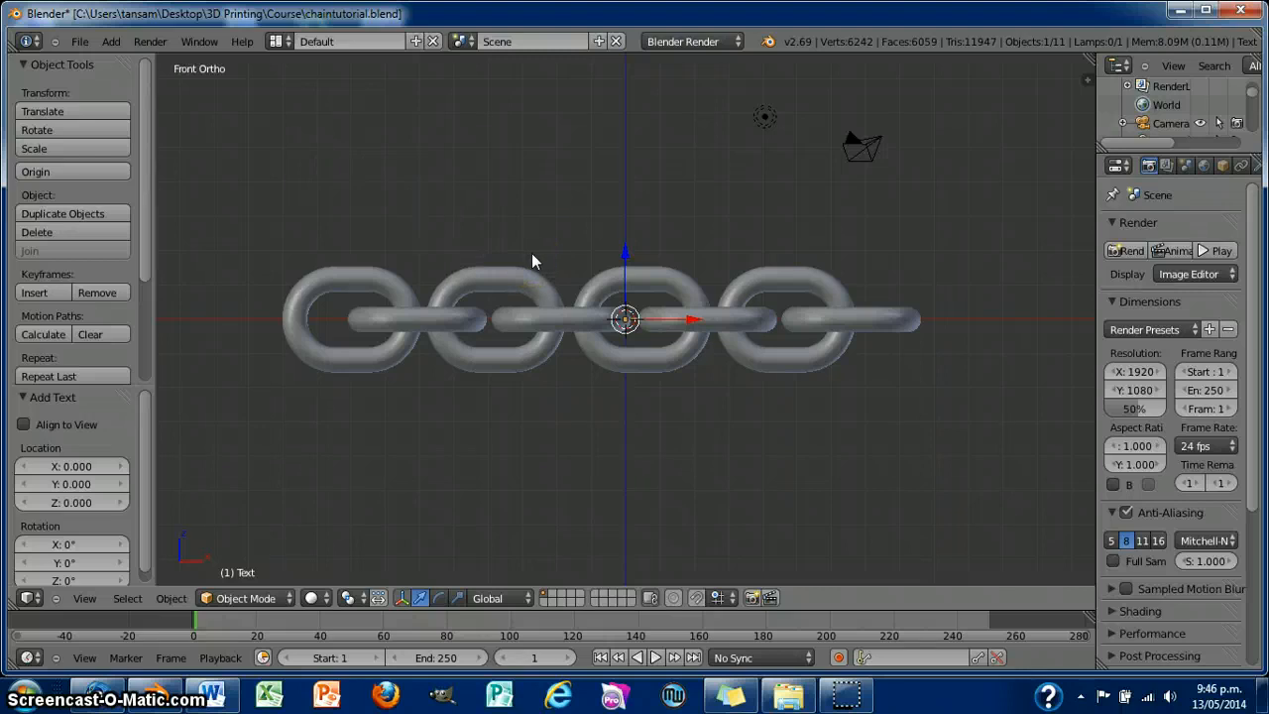
pyautogui.press('r')
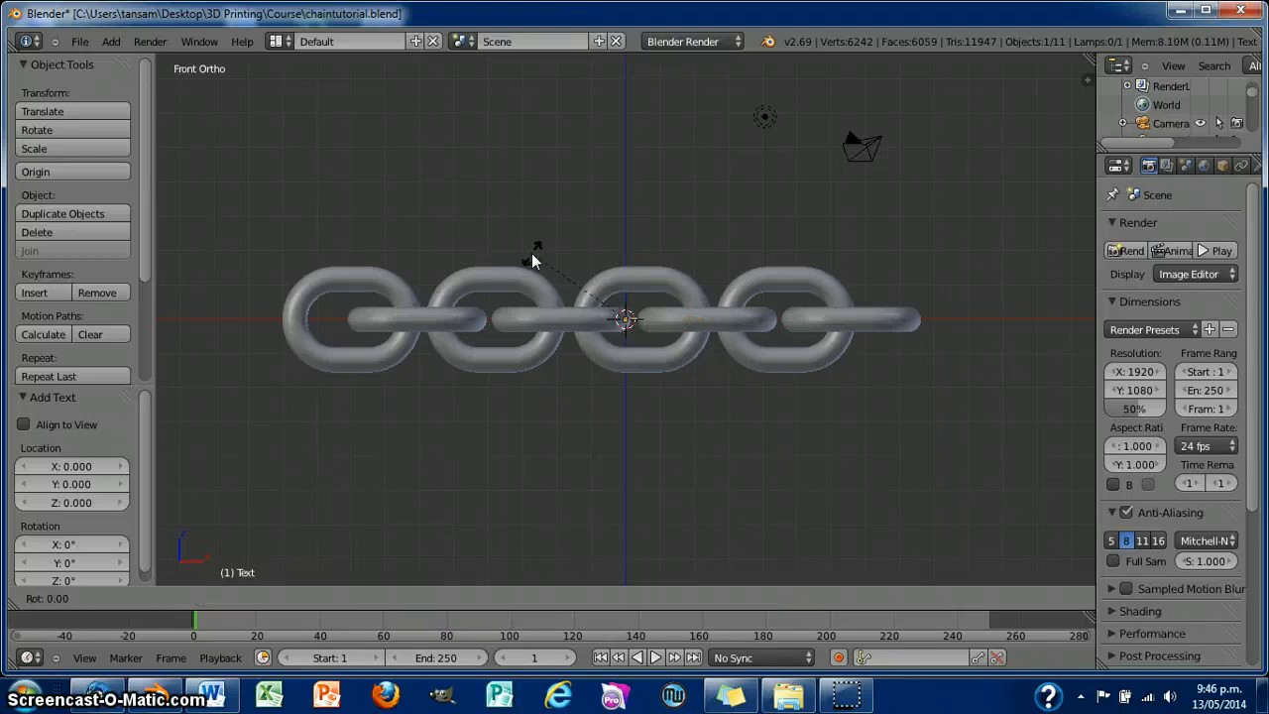
pyautogui.write('x')
pyautogui.write('90')
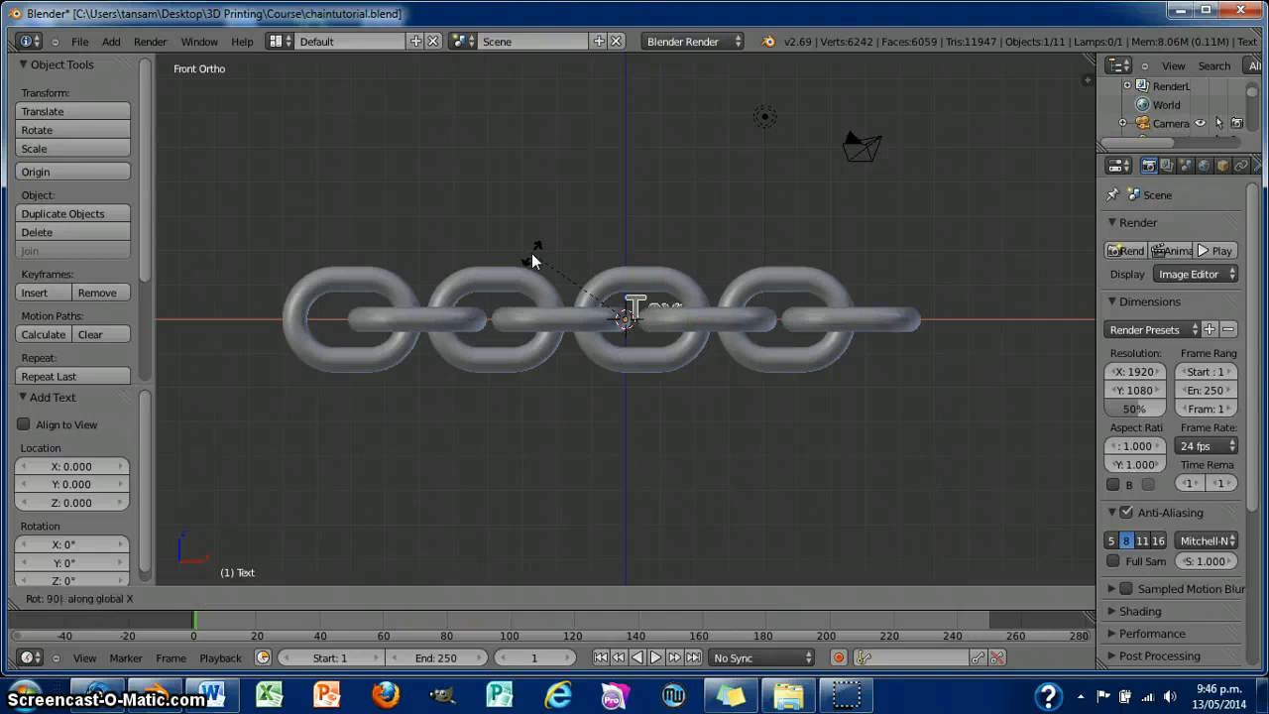
pyautogui.click(532, 258)
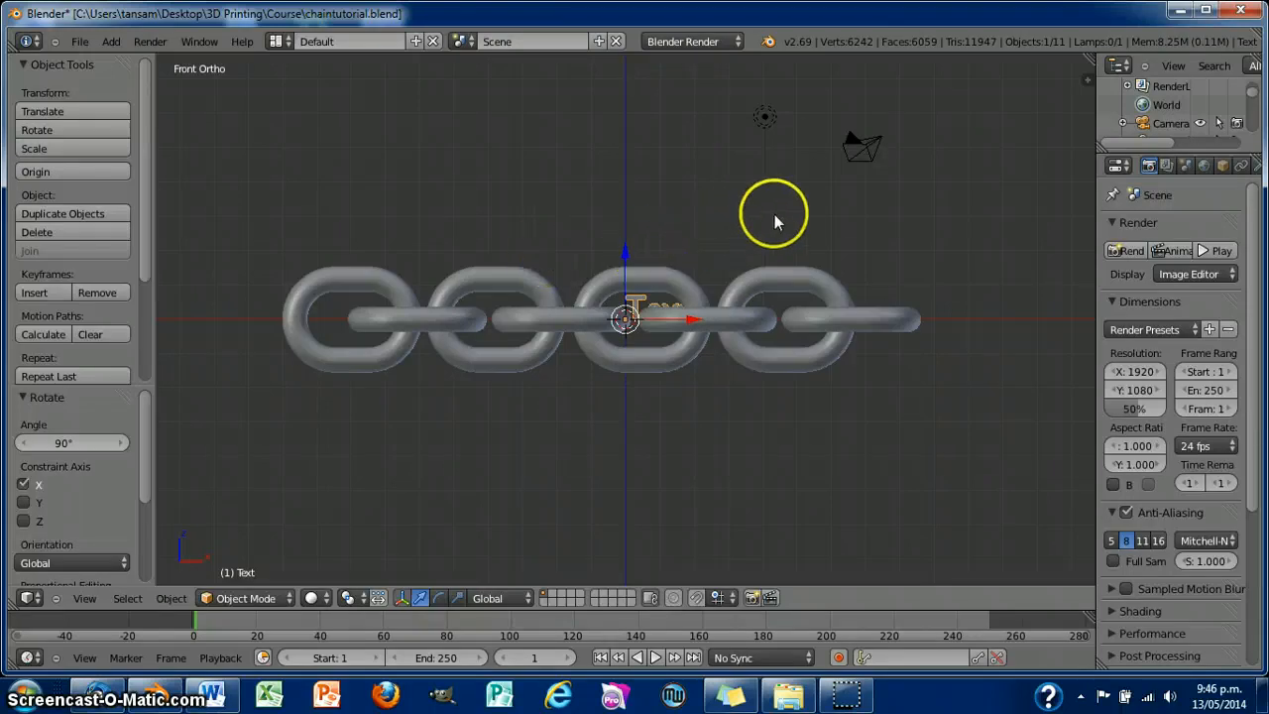
# - Move the text about -4.93 along the Y axis so it stands in front of the chain
pyautogui.moveTo(775, 214); pyautogui.dragTo(767, 261, button='middle')
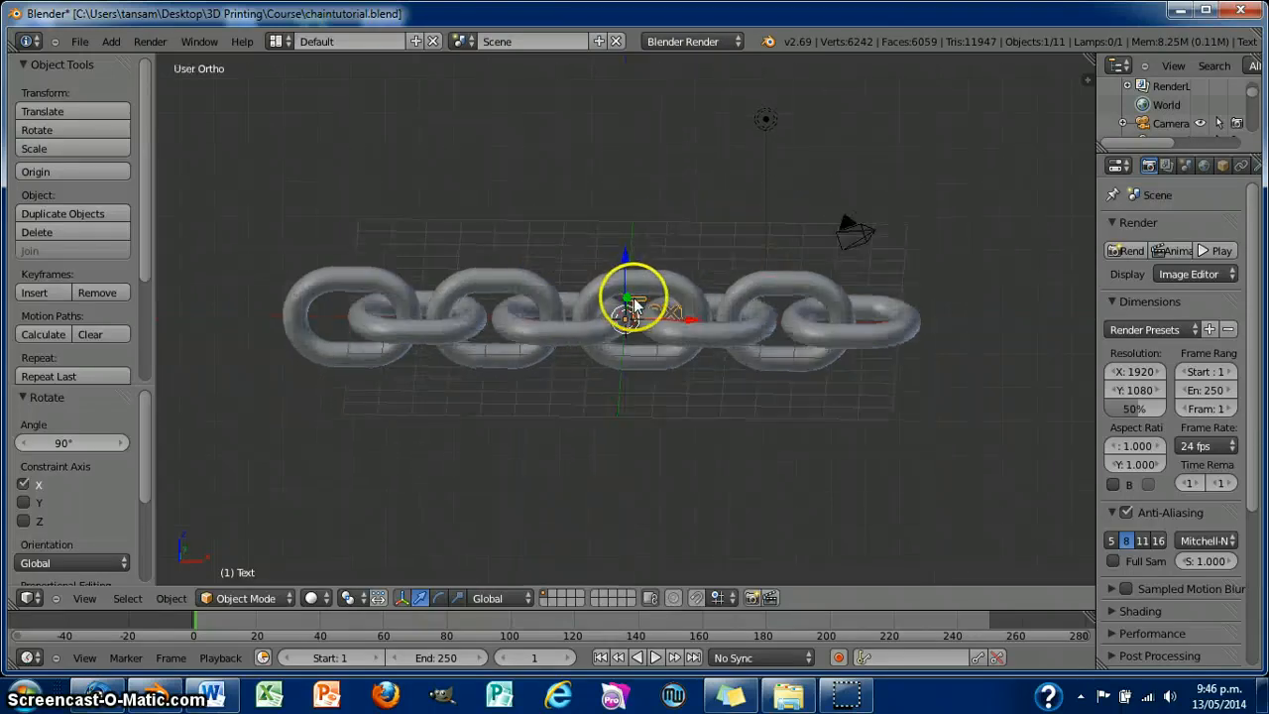
pyautogui.press('g')
pyautogui.press('y')
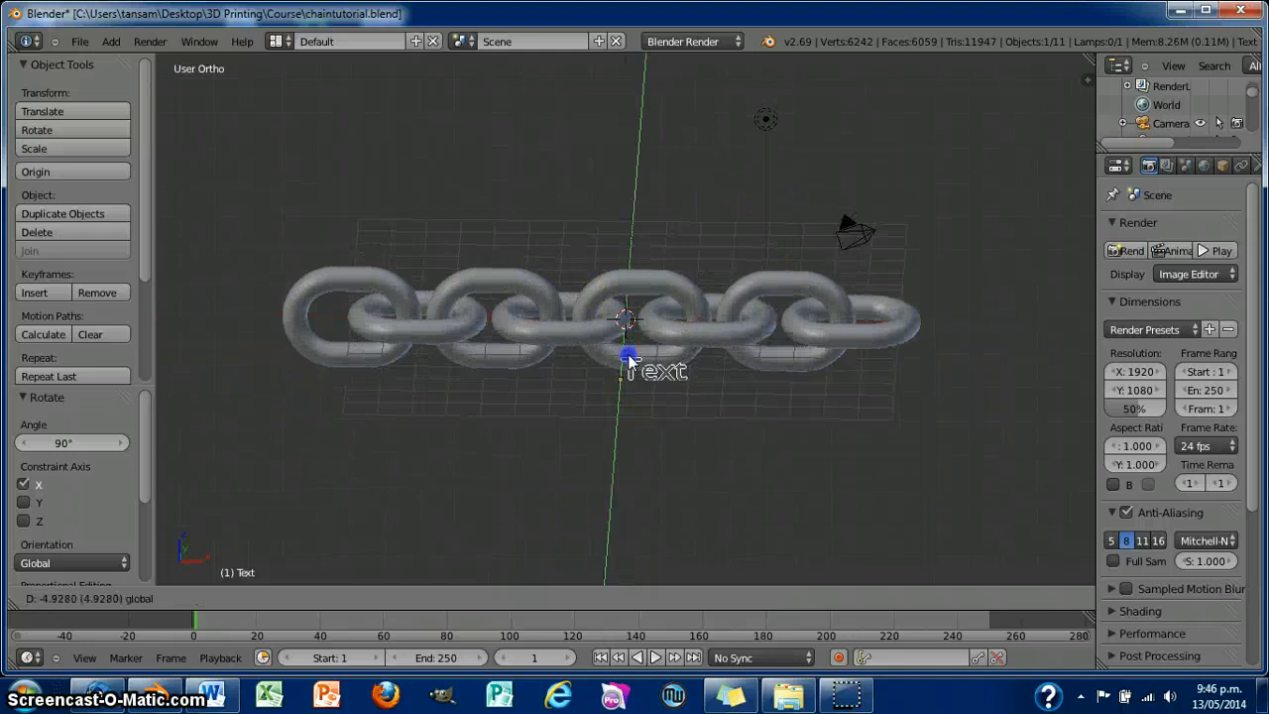
pyautogui.click(629, 361)
pyautogui.moveTo(915, 430); pyautogui.dragTo(919, 393, button='middle')
pyautogui.press('KP_1')
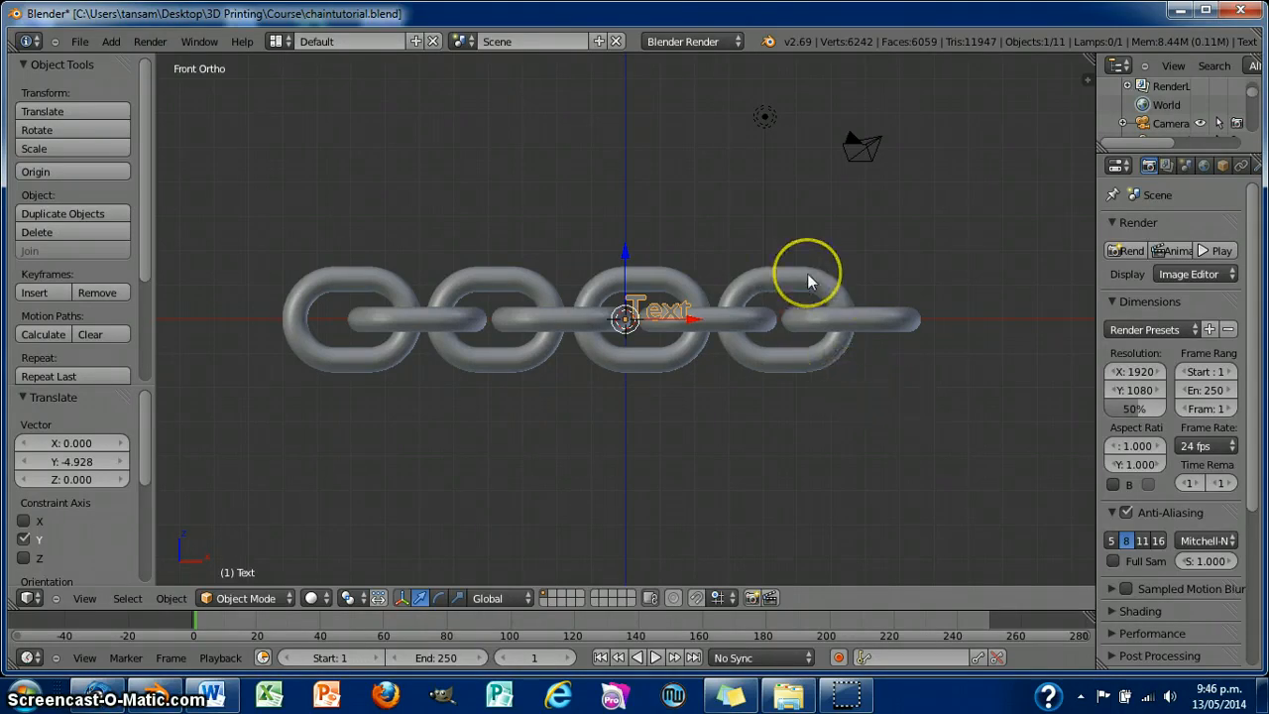
# - Edit the text object so that its content reads "TS"
pyautogui.press('Tab')
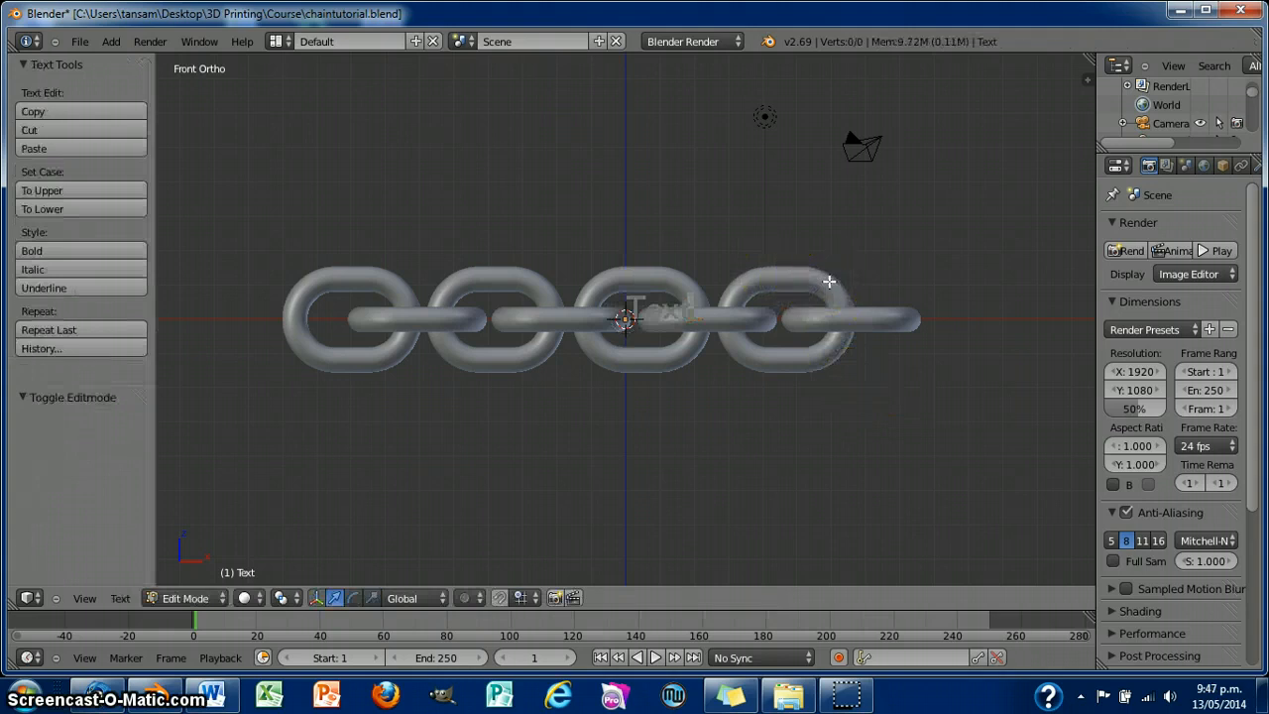
pyautogui.press('BackSpace')
pyautogui.press('BackSpace')
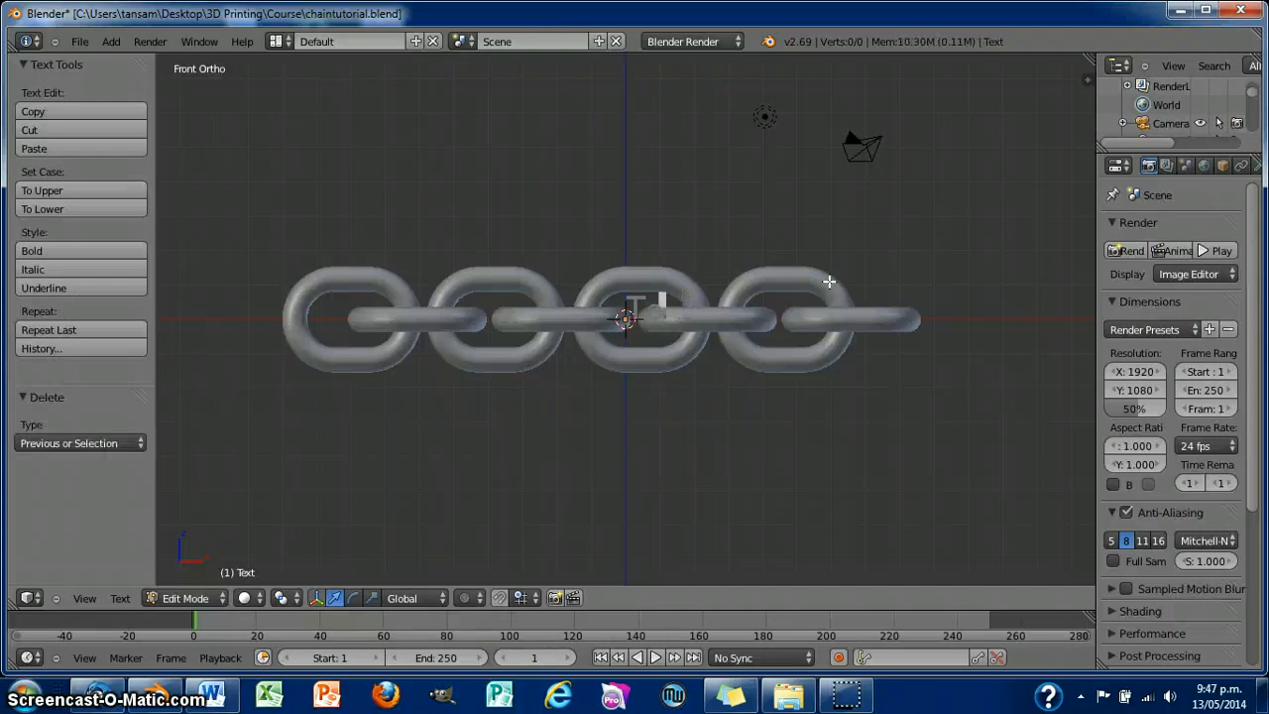
pyautogui.write('S')
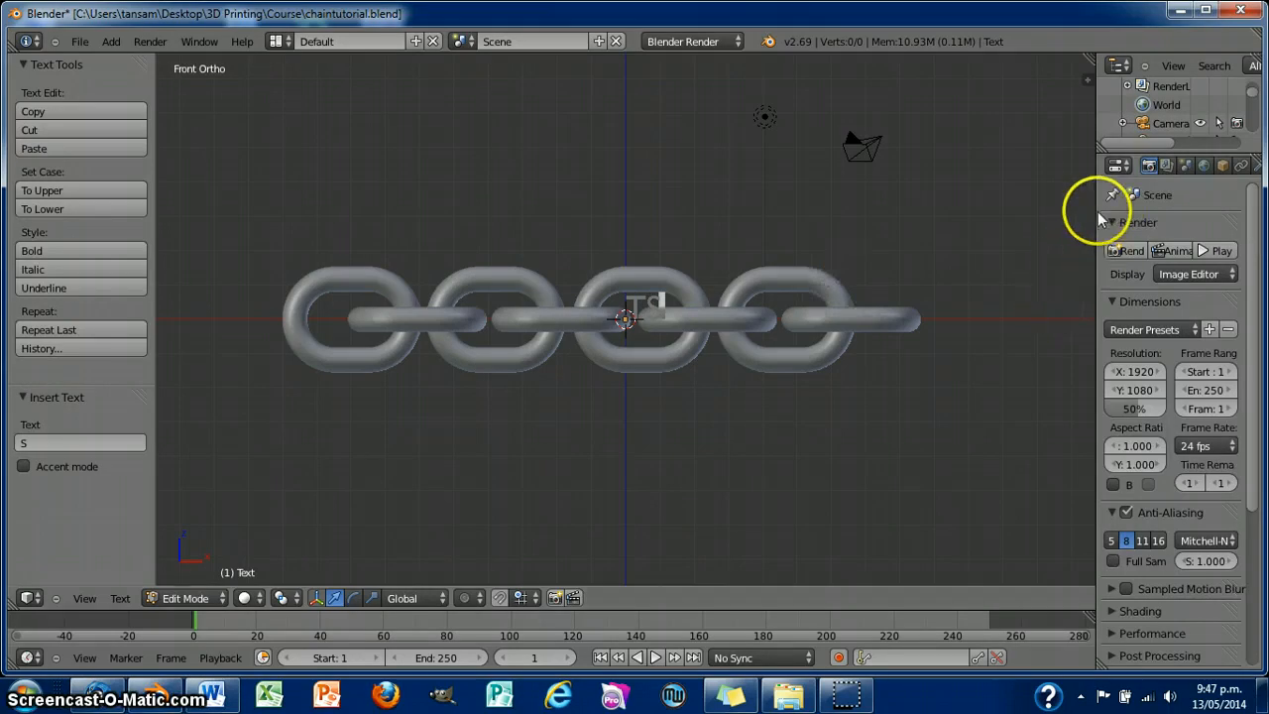
# - Widen the properties area, show the text object's font and geometry settings, and leave text editing
pyautogui.moveTo(1100, 209); pyautogui.dragTo(1023, 215)
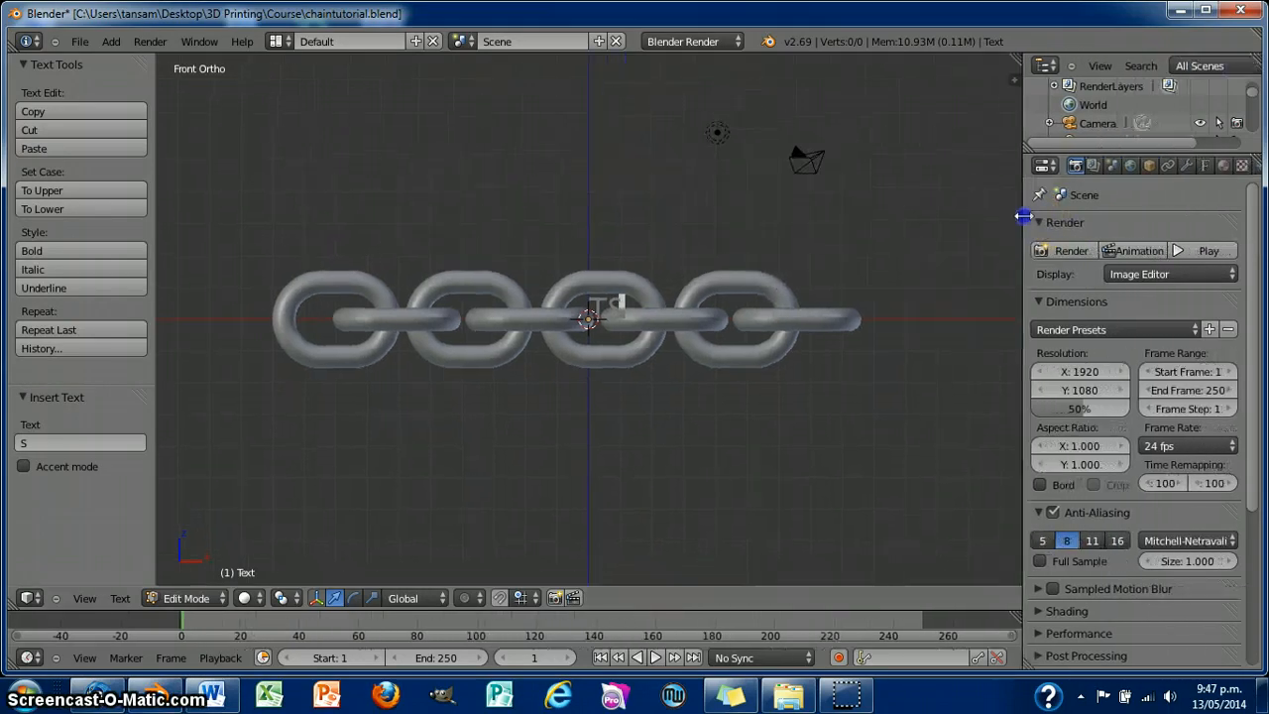
pyautogui.click(1206, 166)
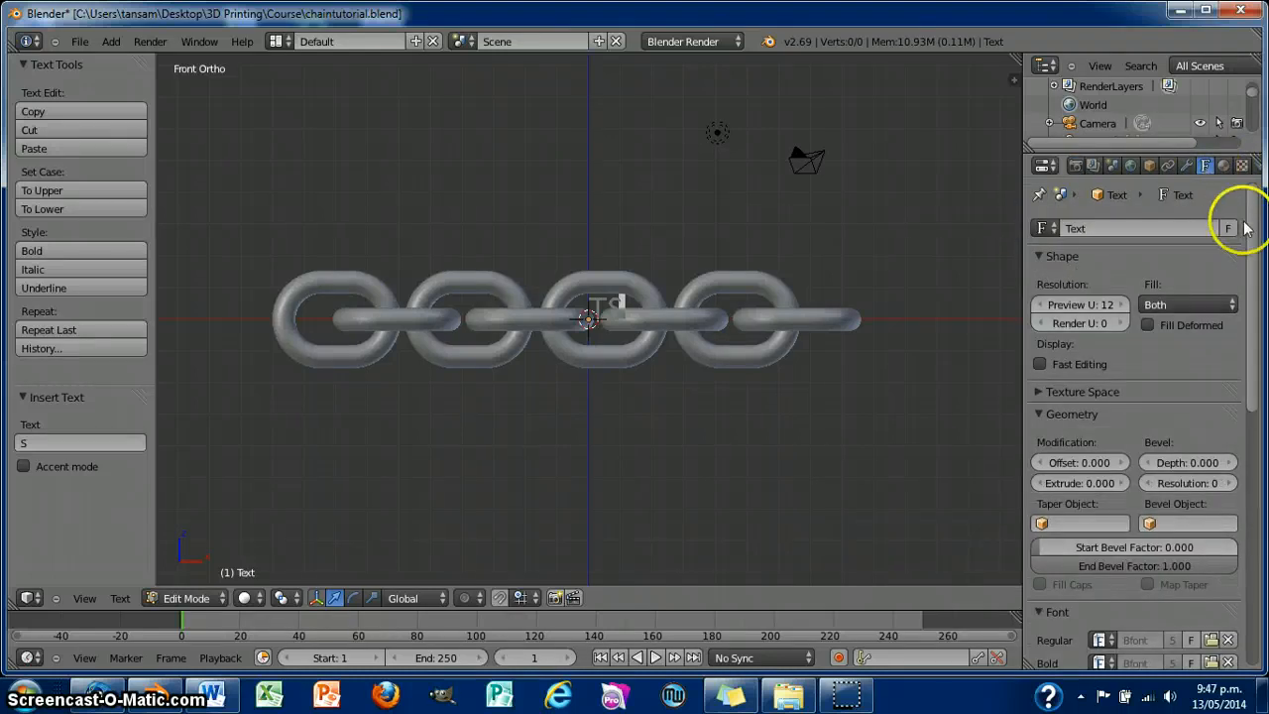
pyautogui.moveTo(1246, 227); pyautogui.dragTo(1248, 302)
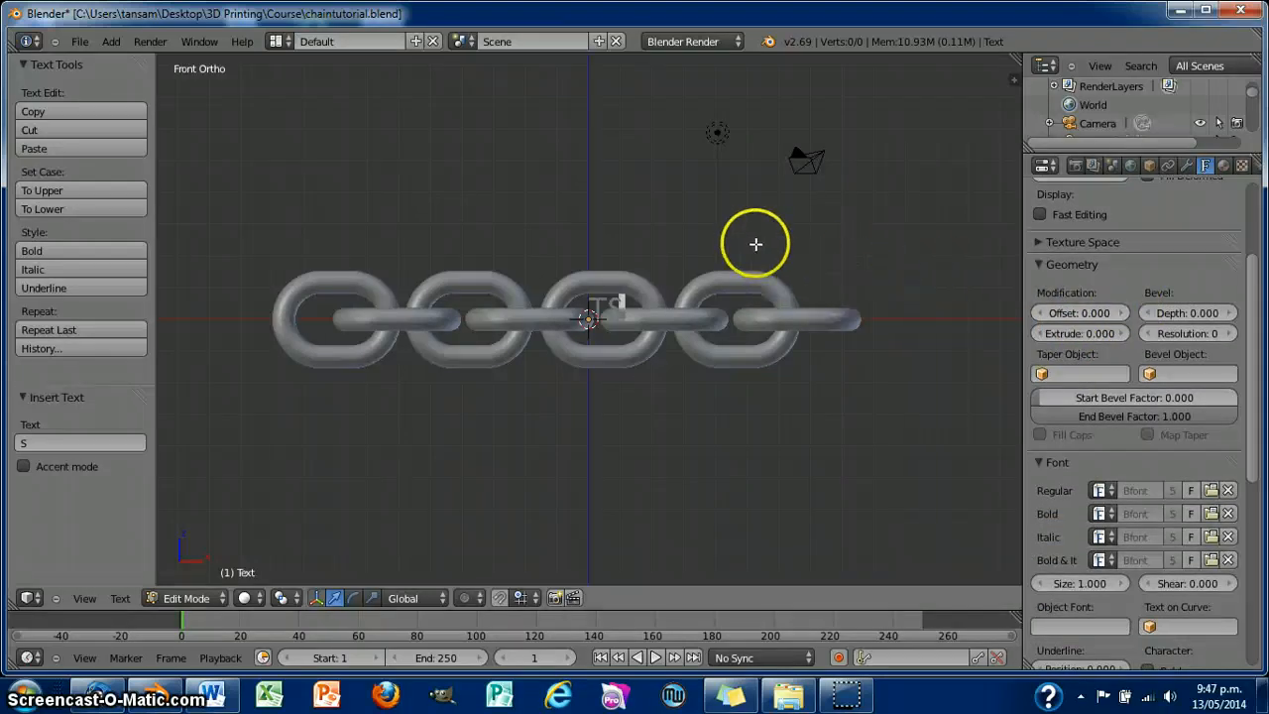
pyautogui.press('Tab')
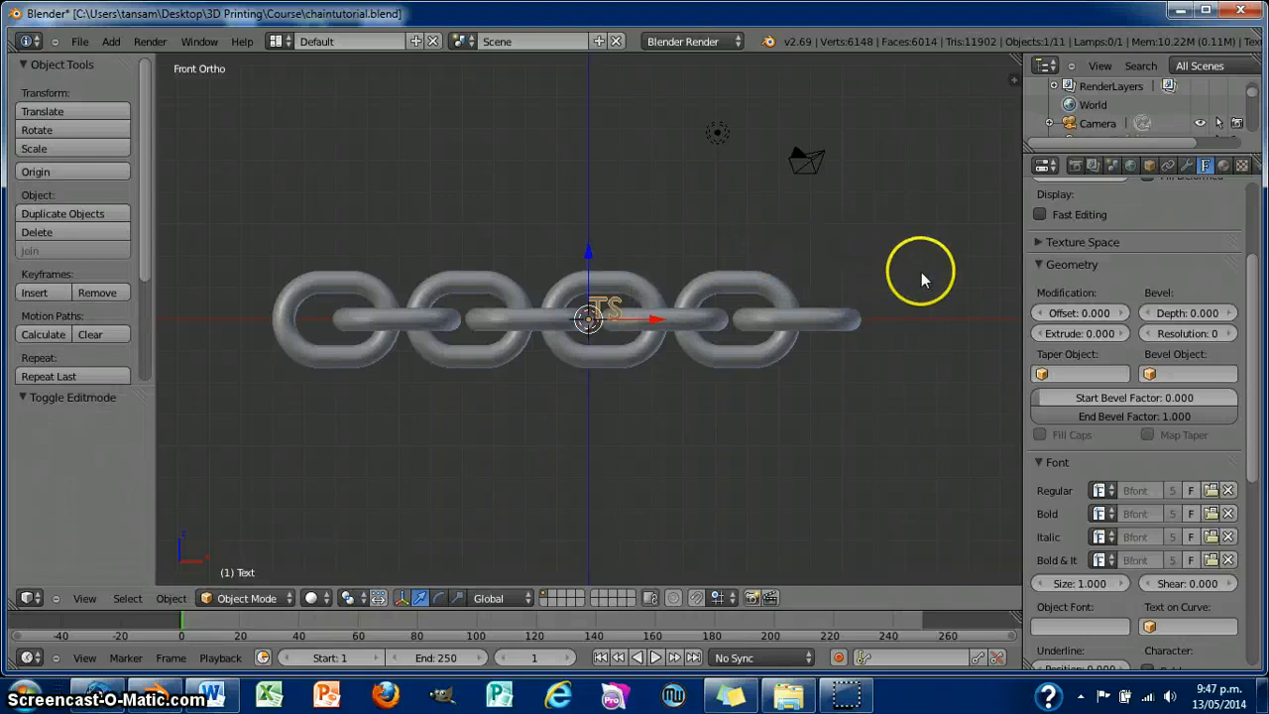
# - Set the text's Extrude value to 0.2 to give the letters thickness
pyautogui.moveTo(921, 277); pyautogui.dragTo(914, 337, button='middle')
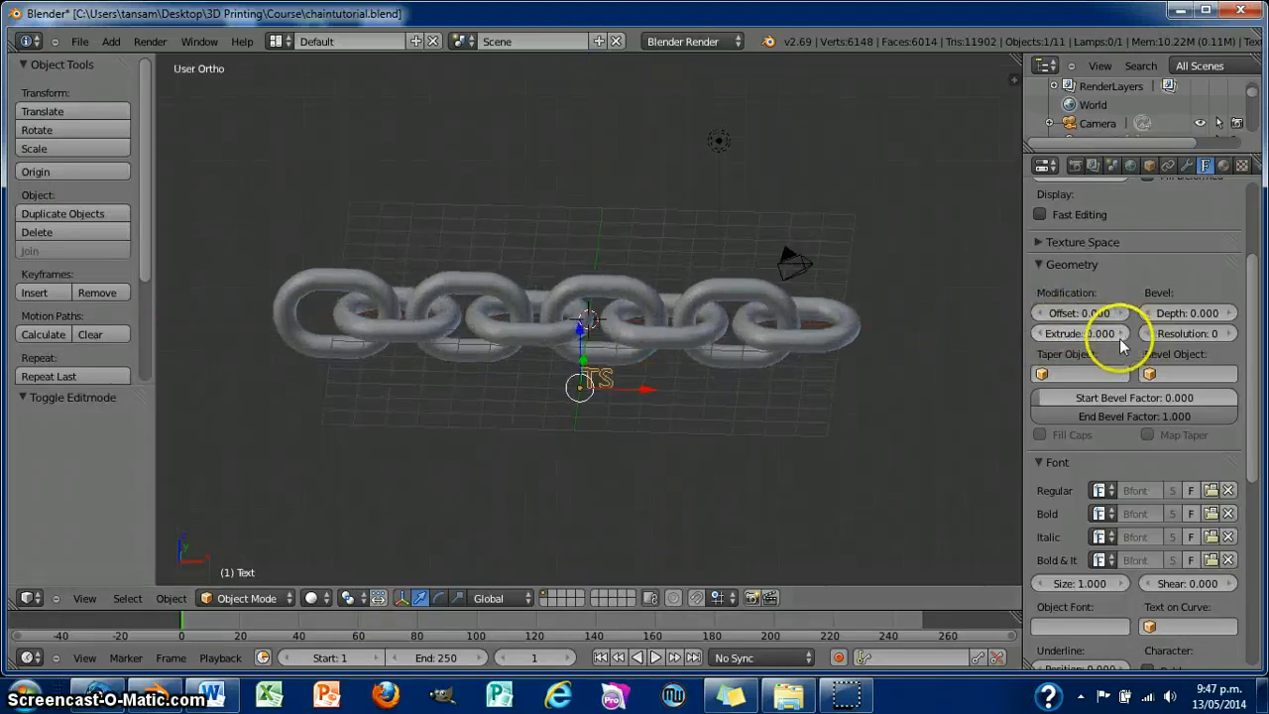
pyautogui.click(1120, 339)
pyautogui.click(1120, 339)
pyautogui.click(1120, 339)
pyautogui.click(1120, 339)
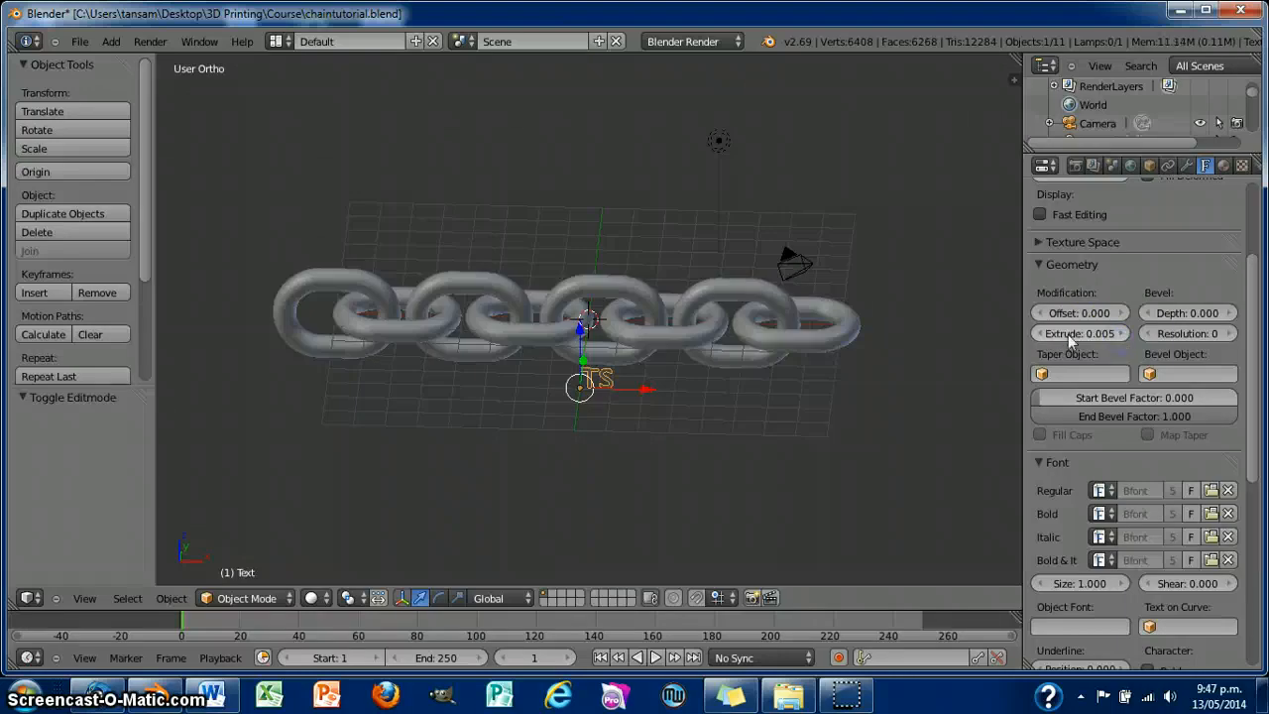
pyautogui.doubleClick(1053, 333)
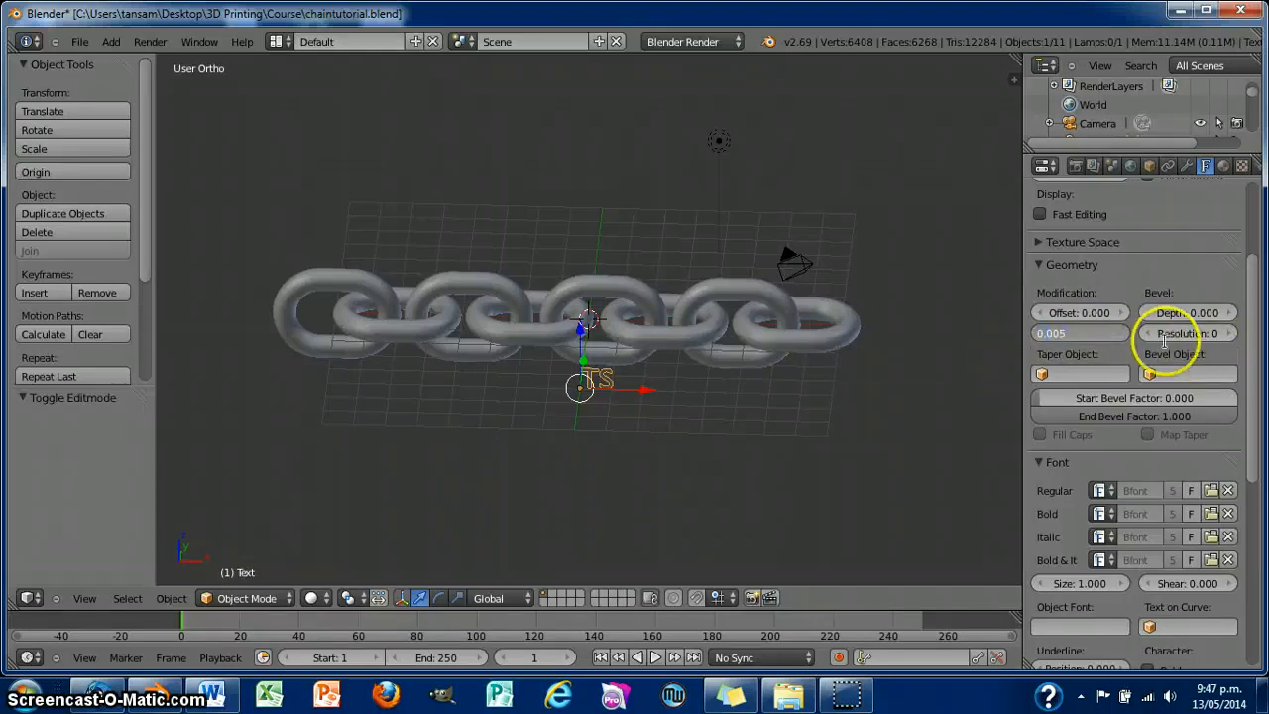
pyautogui.moveTo(1068, 333); pyautogui.dragTo(976, 333)
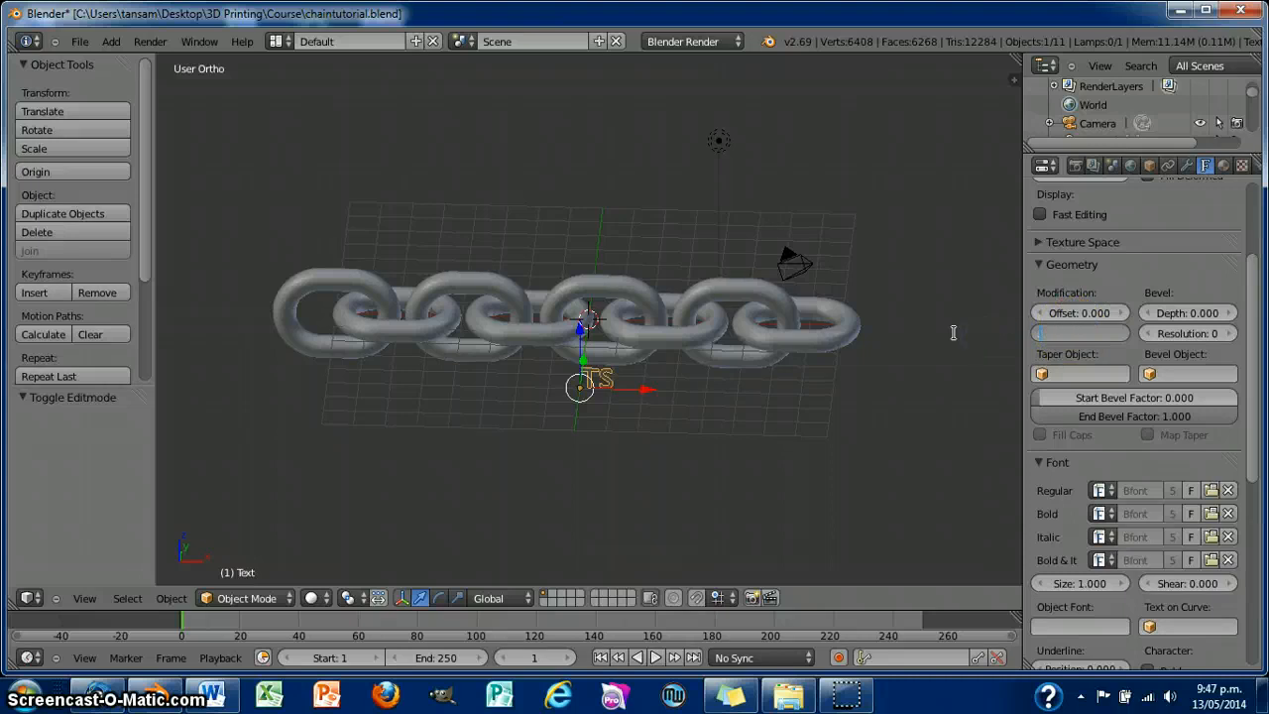
pyautogui.write('0.2')
pyautogui.press('Return')
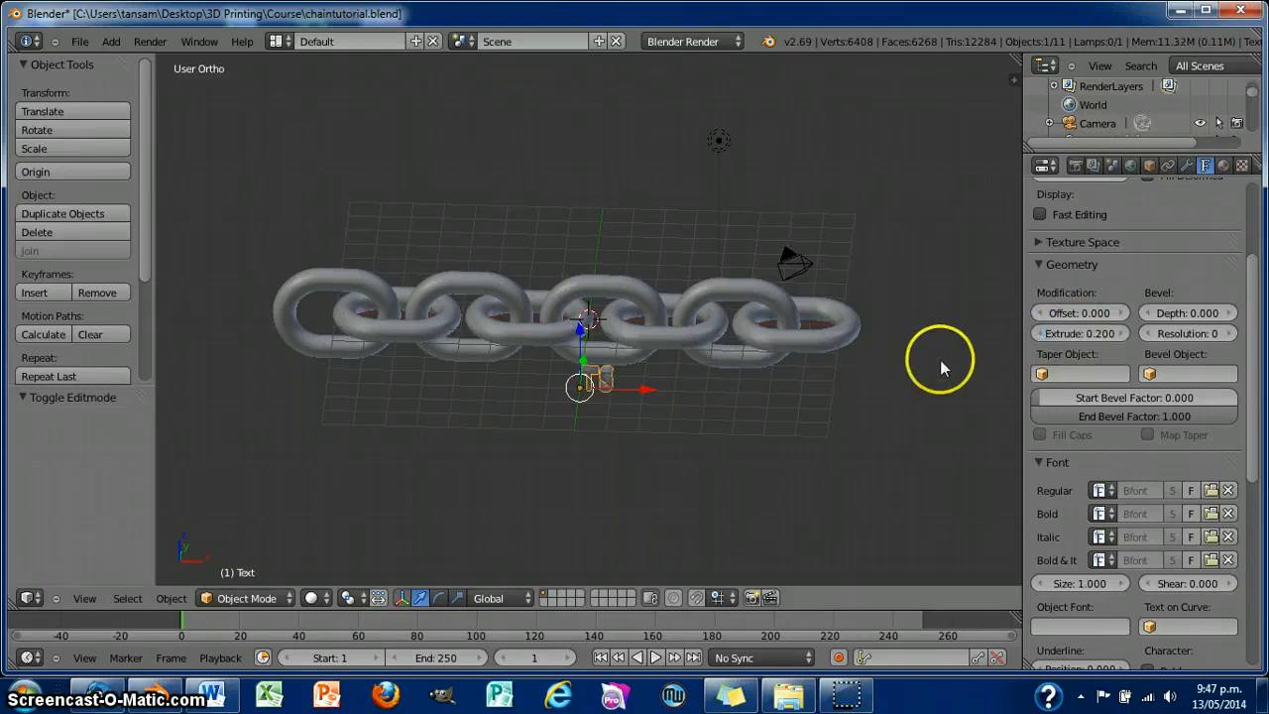
# - Increase the text's letter spacing to 1.1
pyautogui.moveTo(940, 360); pyautogui.dragTo(934, 415, button='middle')
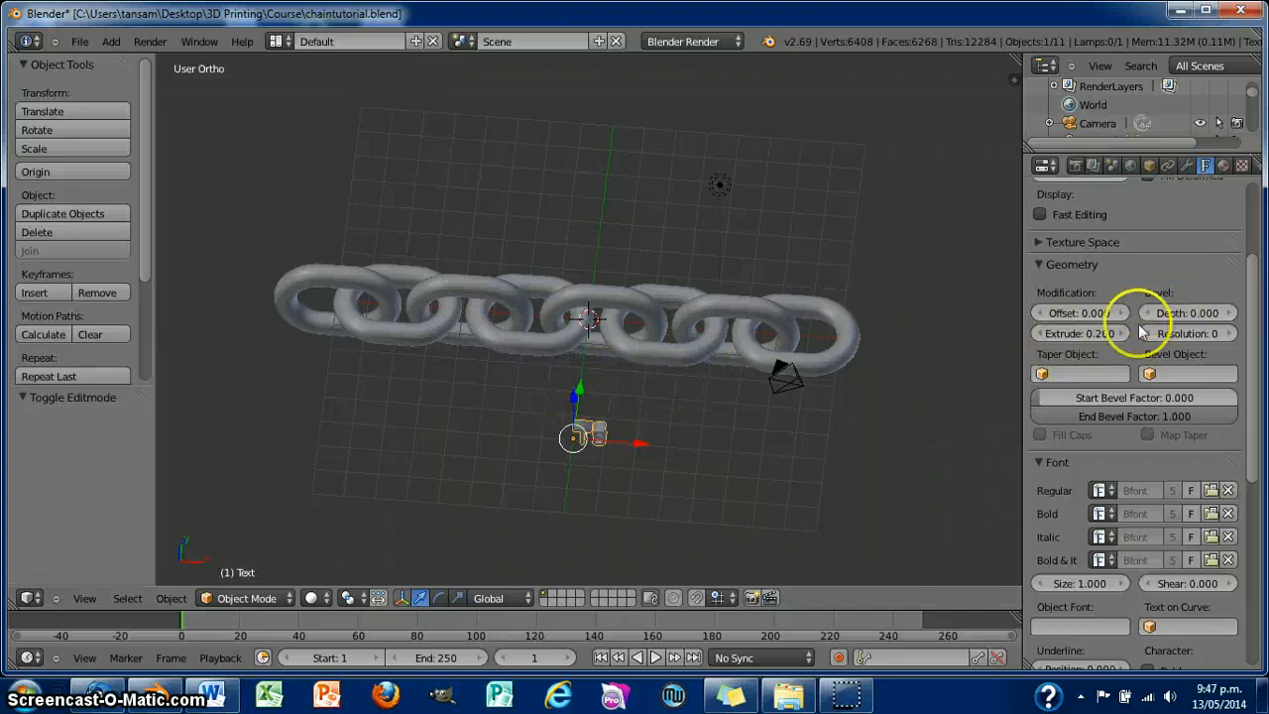
pyautogui.moveTo(904, 421); pyautogui.dragTo(917, 345, button='middle')
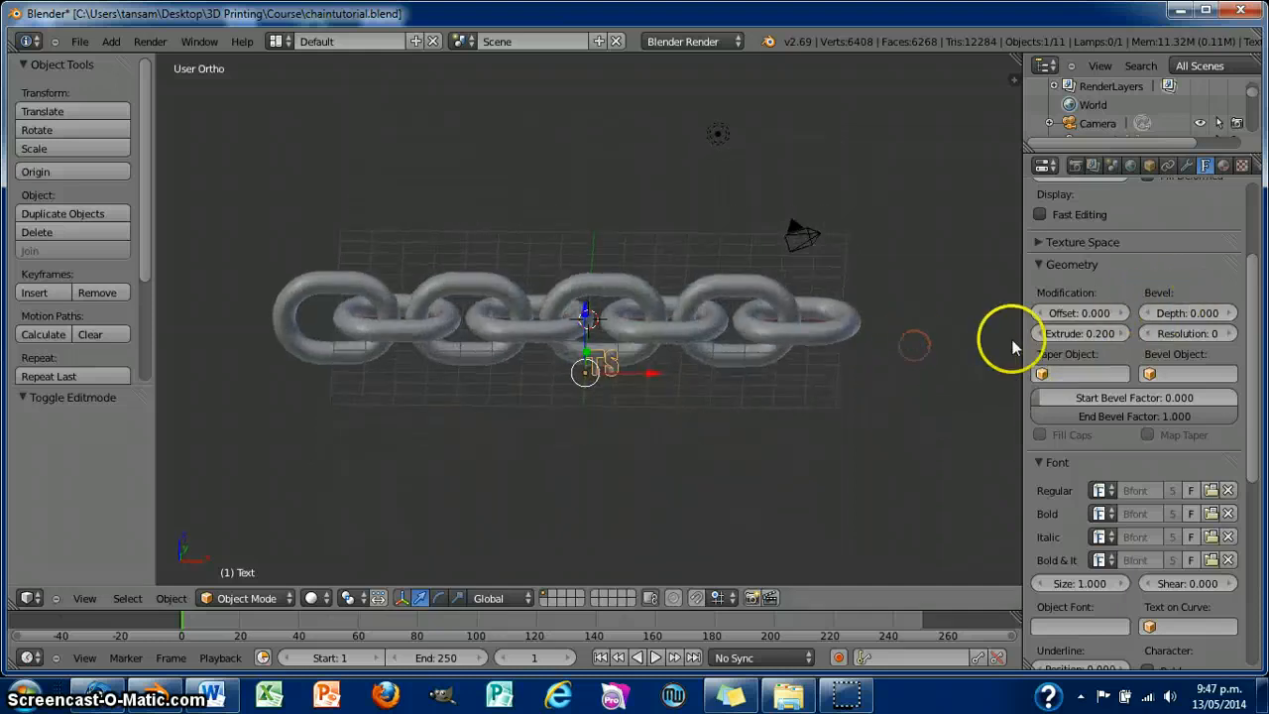
pyautogui.moveTo(1250, 318); pyautogui.dragTo(1236, 503)
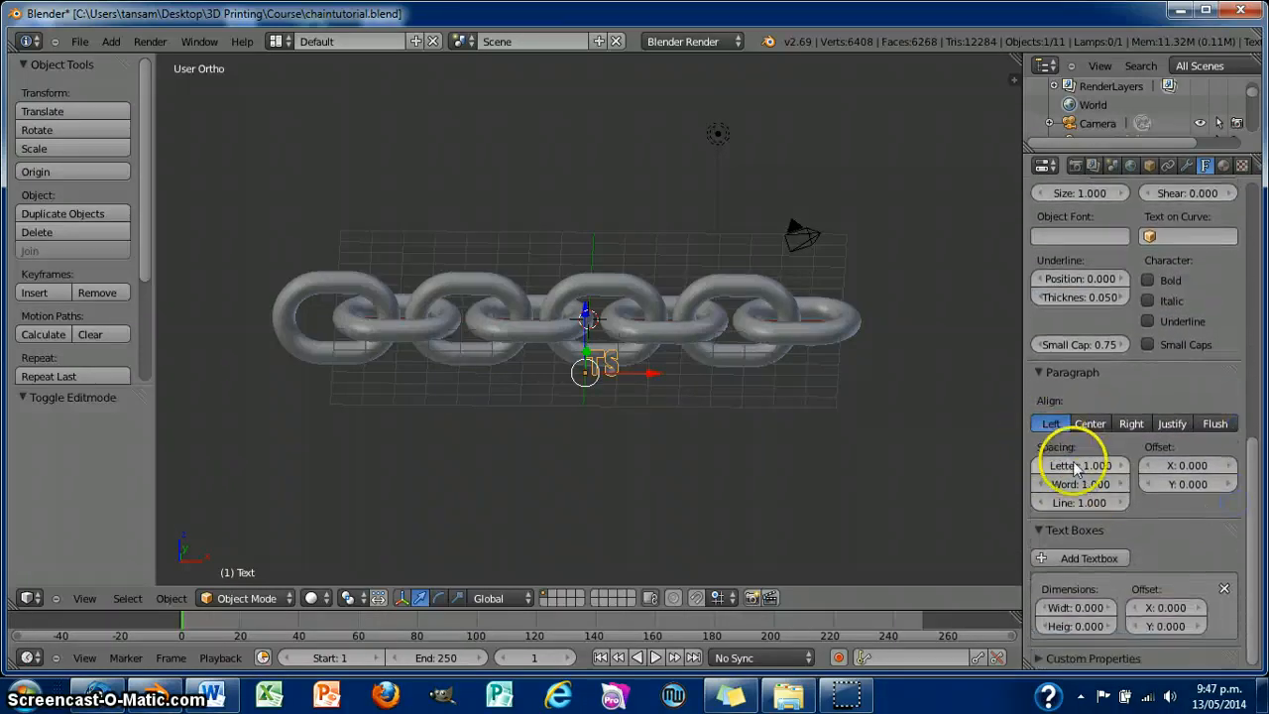
pyautogui.click(1121, 466)
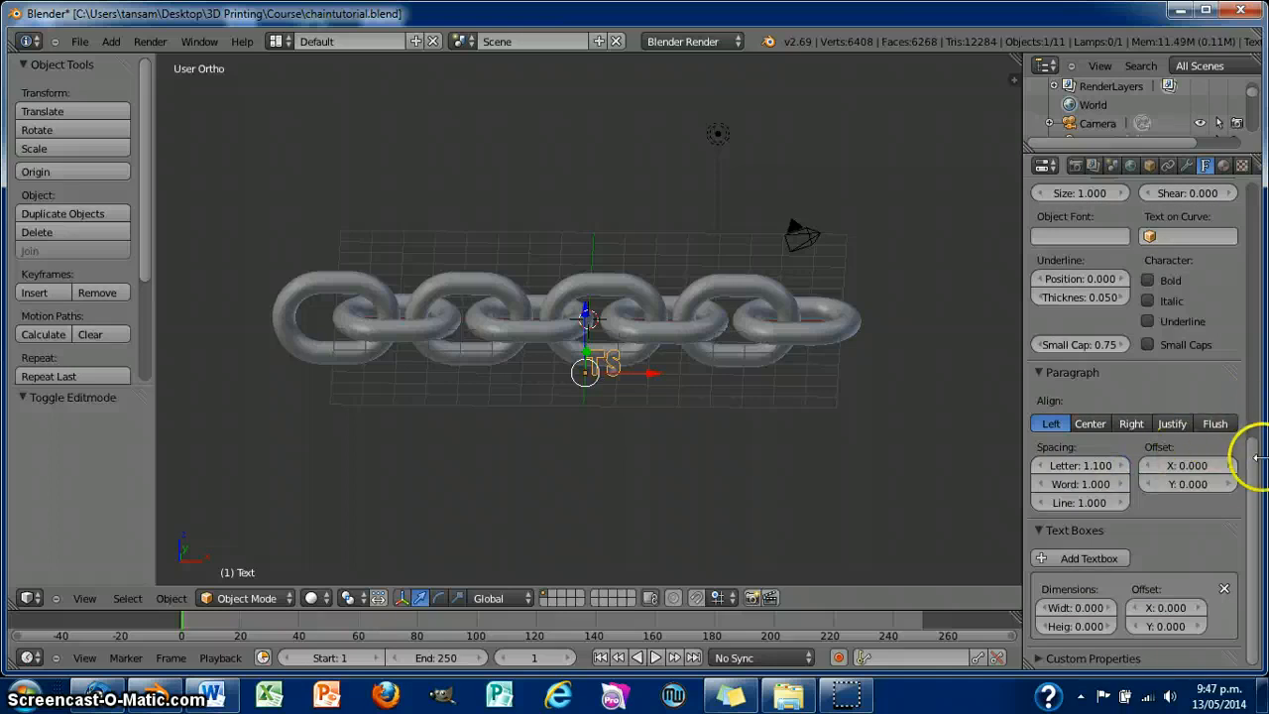
pyautogui.moveTo(1252, 478); pyautogui.dragTo(1257, 402)
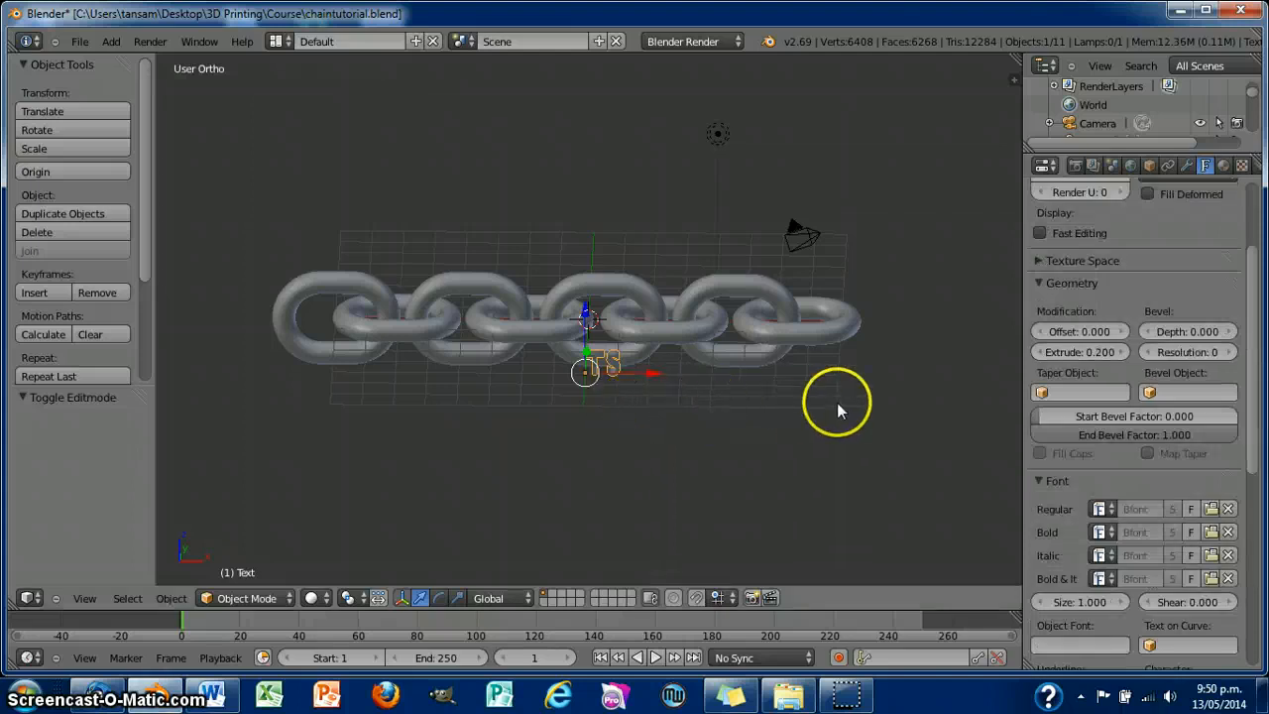
# - Move the text along X to the last chain link at the positive end and align its height with that link
pyautogui.moveTo(743, 440)
pyautogui.mouseDown(button='middle')
pyautogui.moveTo(746, 406)
pyautogui.moveTo(743, 438)
pyautogui.mouseUp(button='middle')
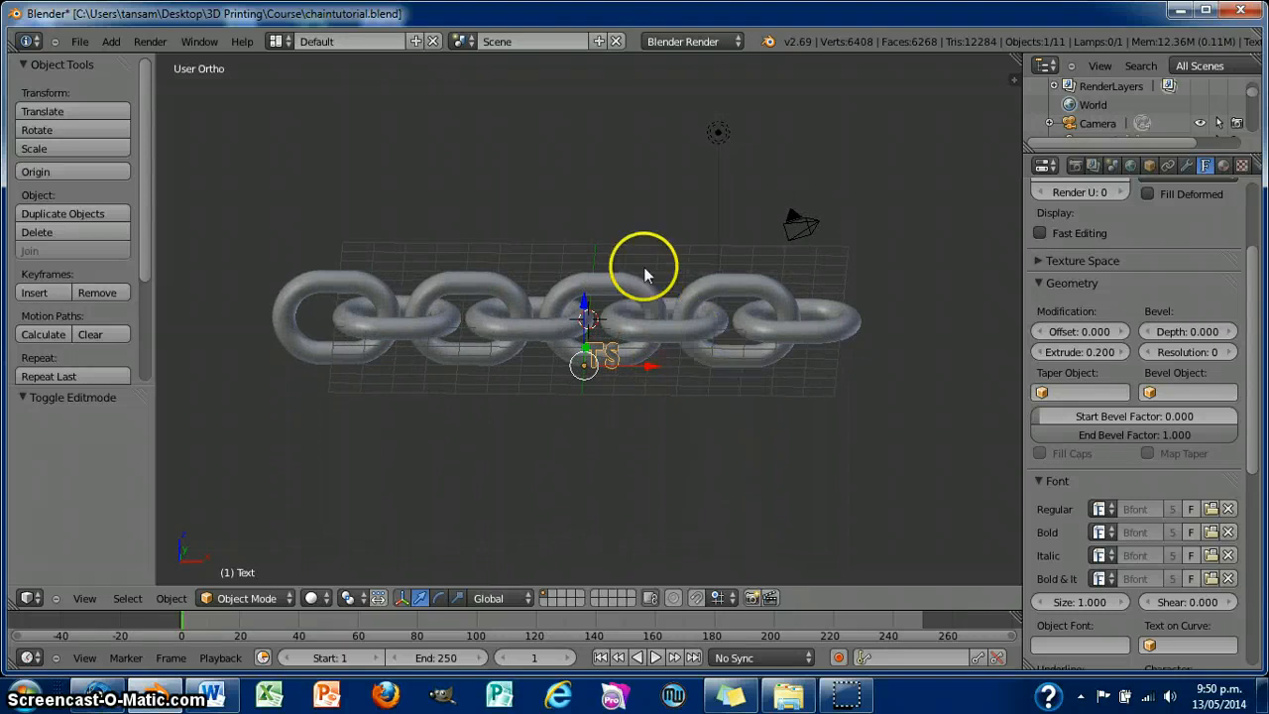
pyautogui.moveTo(648, 365); pyautogui.dragTo(871, 362)
pyautogui.moveTo(888, 347); pyautogui.dragTo(889, 390, button='middle')
pyautogui.click(796, 384)
pyautogui.moveTo(796, 385); pyautogui.dragTo(806, 327)
pyautogui.moveTo(936, 376); pyautogui.dragTo(915, 296, button='middle')
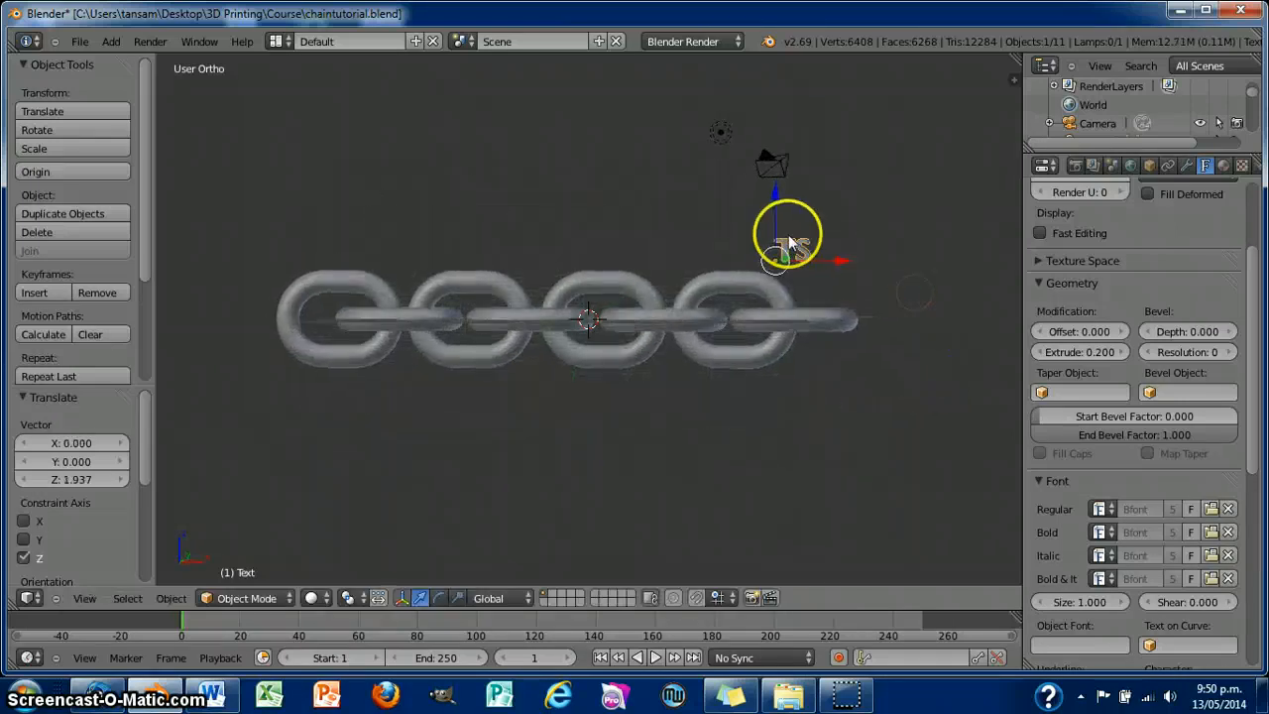
pyautogui.moveTo(775, 195); pyautogui.dragTo(788, 277)
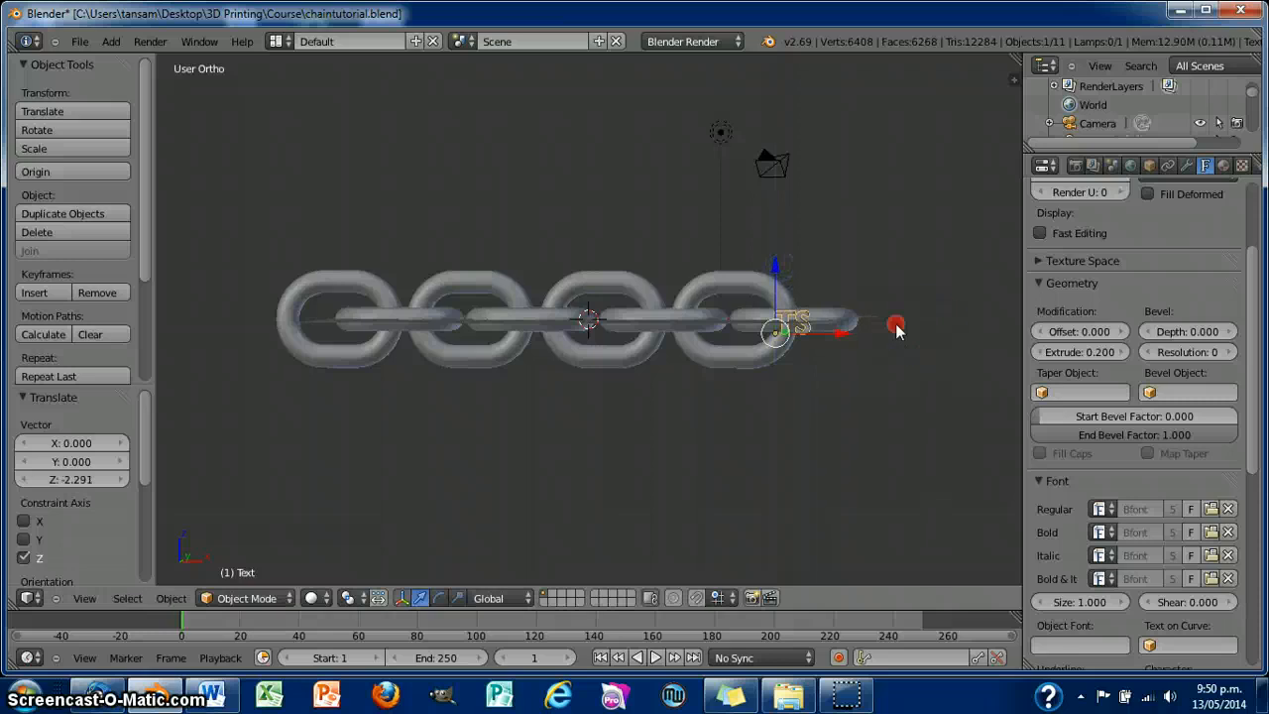
# - Bring the text along Y close to the front of the last link and shift it about -0.91 along X
pyautogui.moveTo(895, 330); pyautogui.dragTo(921, 377, button='middle')
pyautogui.moveTo(802, 372); pyautogui.dragTo(806, 329)
pyautogui.moveTo(889, 346); pyautogui.dragTo(890, 361, button='middle')
pyautogui.moveTo(869, 366); pyautogui.dragTo(839, 367)
# - Centre the text on the last link's front side, moving it about 0.33 along X and 0.63 along Y
pyautogui.scroll(2, 851, 370)
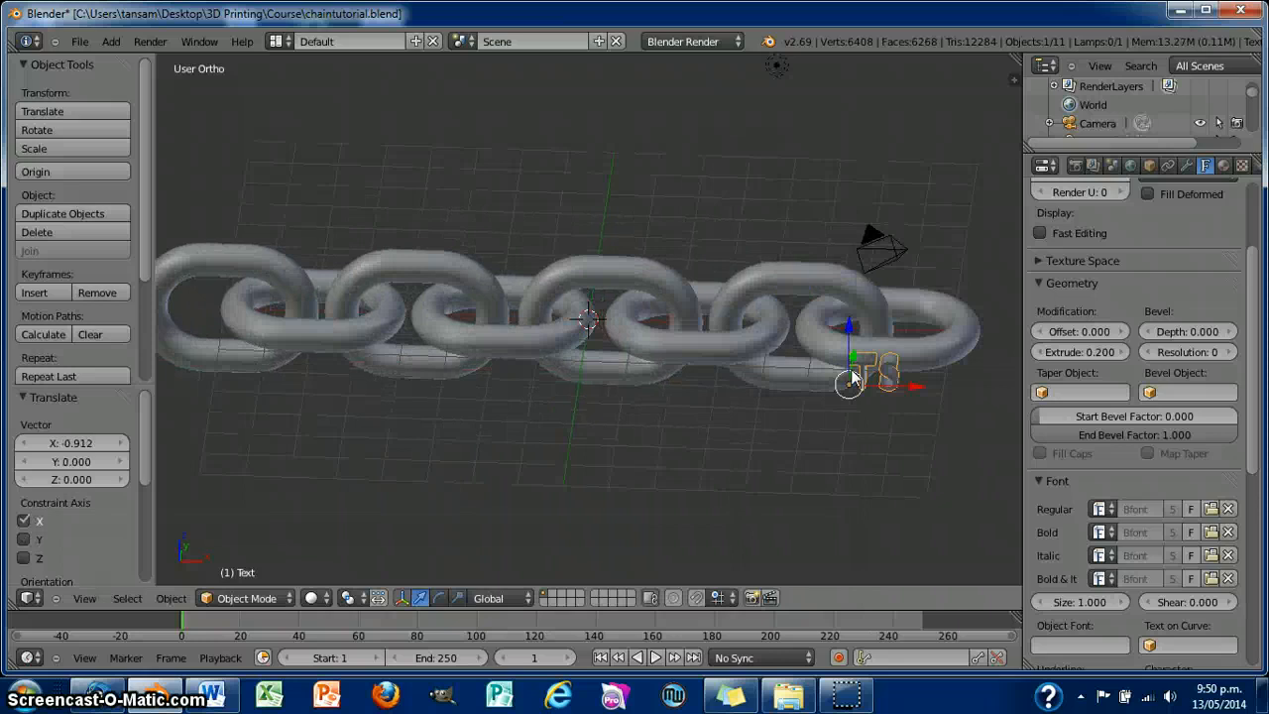
pyautogui.scroll(1, 877, 381)
pyautogui.keyDown('shift'); pyautogui.moveTo(932, 453); pyautogui.dragTo(677, 433, button='middle'); pyautogui.keyUp('shift')
pyautogui.scroll(4, 852, 432)
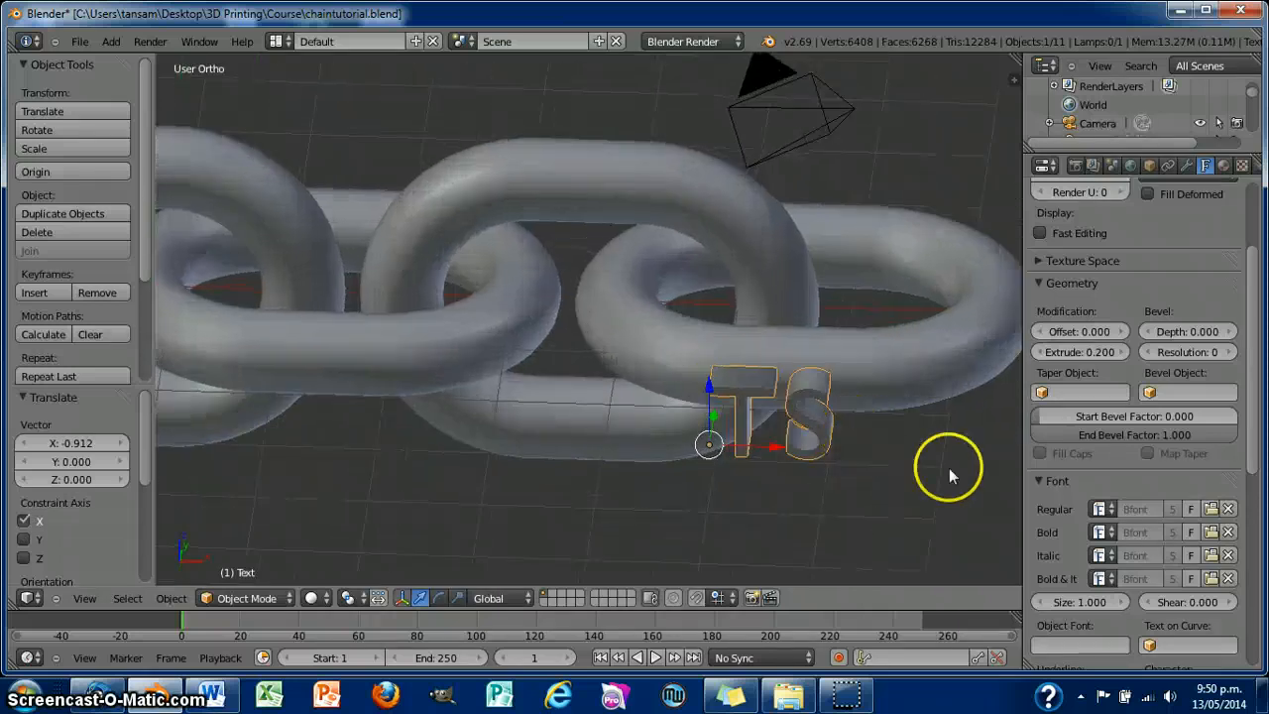
pyautogui.keyDown('shift'); pyautogui.moveTo(949, 468); pyautogui.dragTo(753, 439, button='middle'); pyautogui.keyUp('shift')
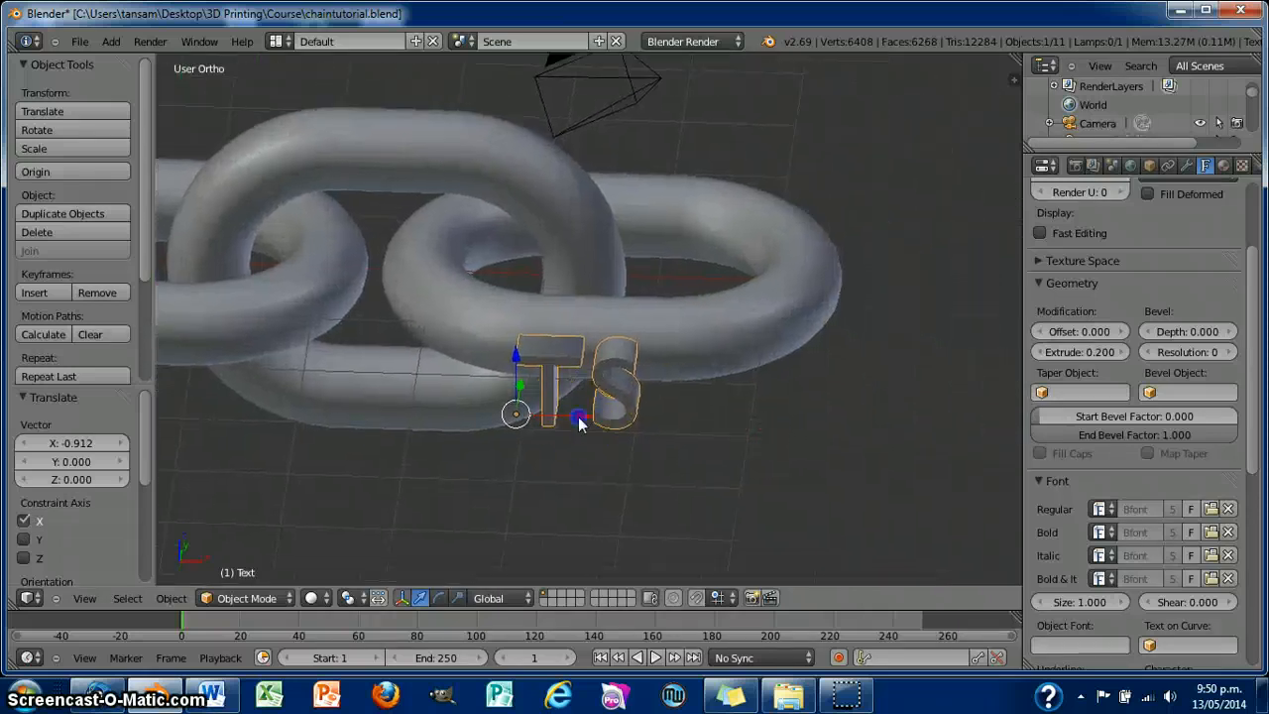
pyautogui.moveTo(580, 423); pyautogui.dragTo(617, 424)
pyautogui.moveTo(840, 416); pyautogui.dragTo(850, 479, button='middle')
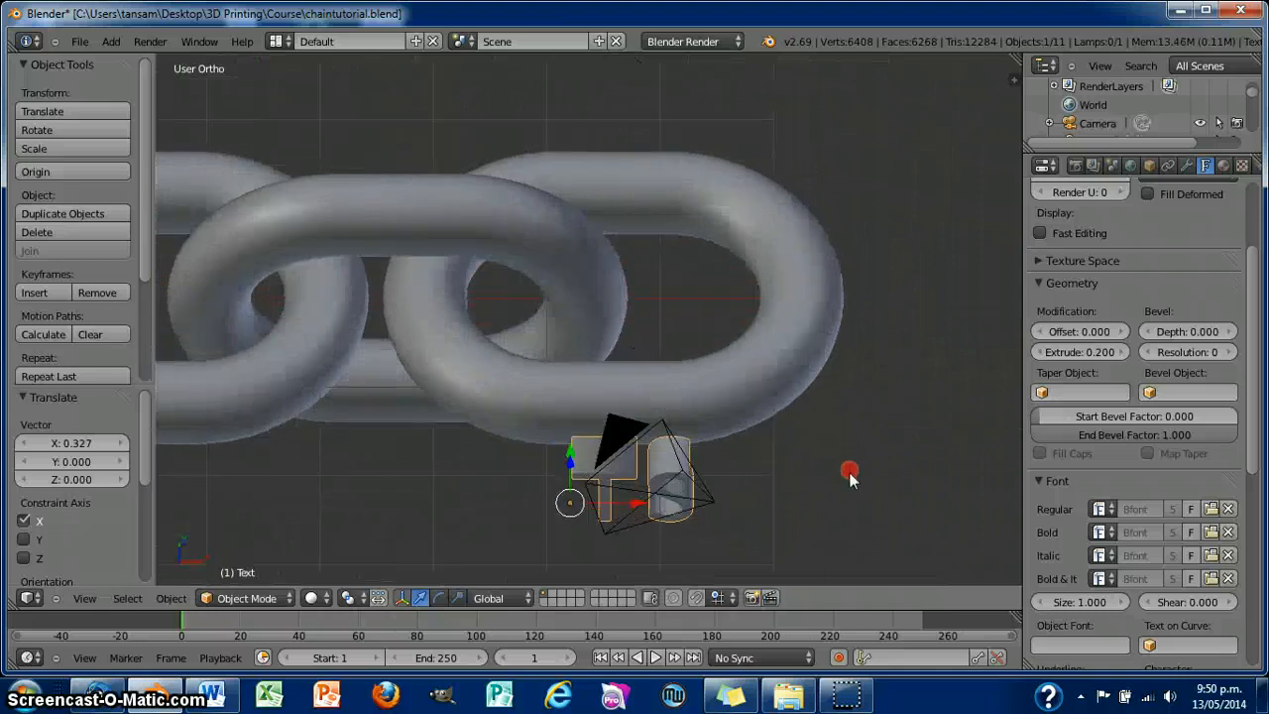
pyautogui.moveTo(566, 452); pyautogui.dragTo(592, 399)
# - Scale the text down uniformly to about 0.83 so it fits the link's thickness
pyautogui.moveTo(857, 469); pyautogui.dragTo(846, 363, button='middle')
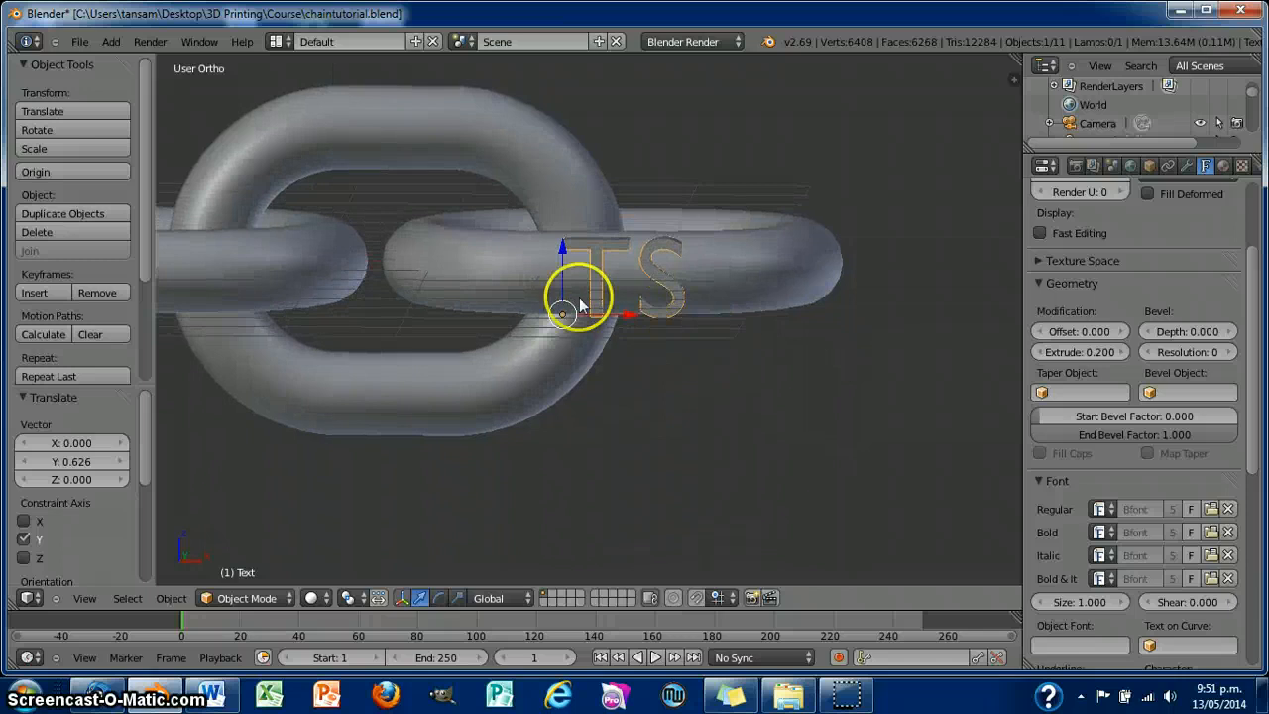
pyautogui.press('s')
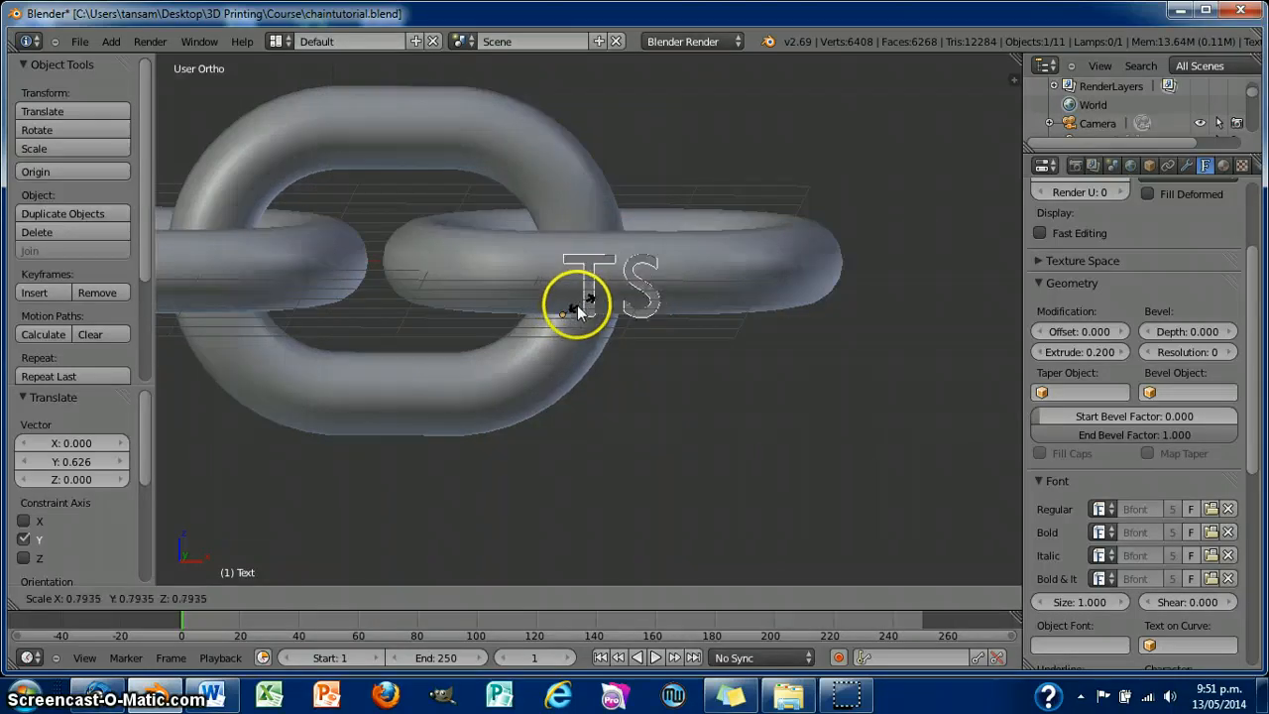
pyautogui.click(584, 300)
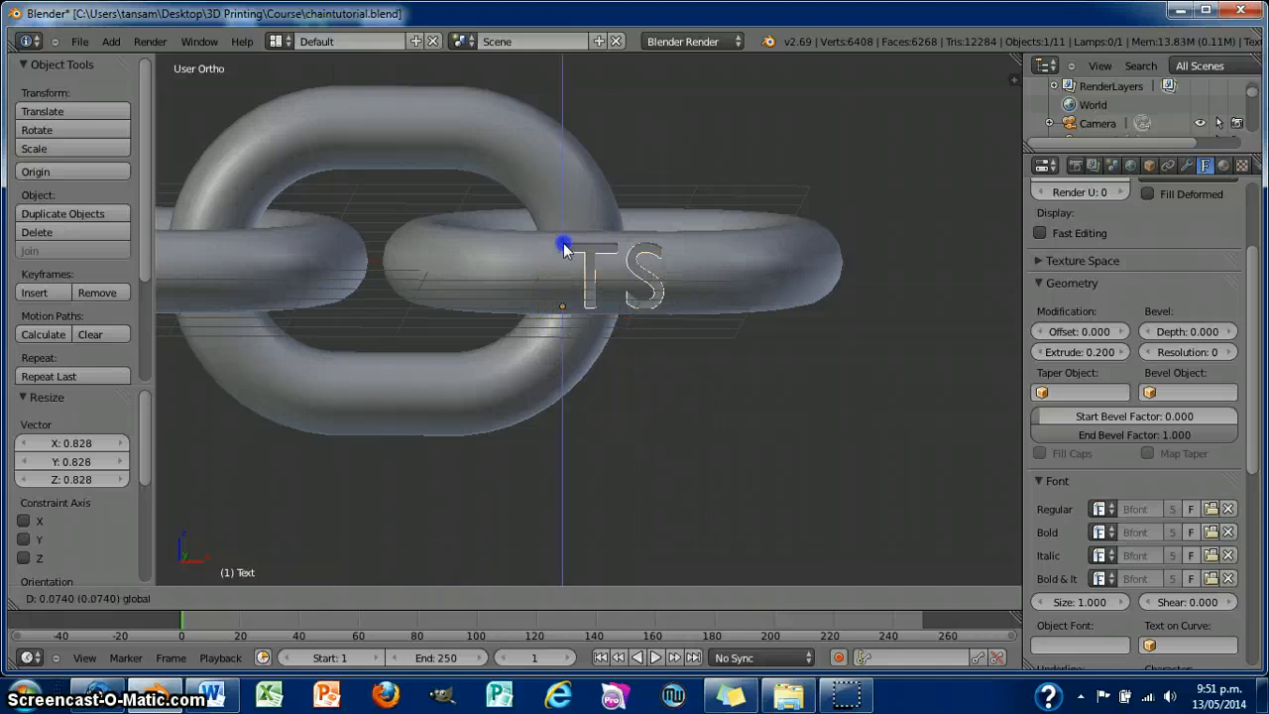
# - Fine-tune the text's position on the last link by raising it slightly and moving it about 0.06 along X
pyautogui.moveTo(566, 249); pyautogui.dragTo(637, 301)
pyautogui.moveTo(929, 320); pyautogui.dragTo(916, 362, button='middle')
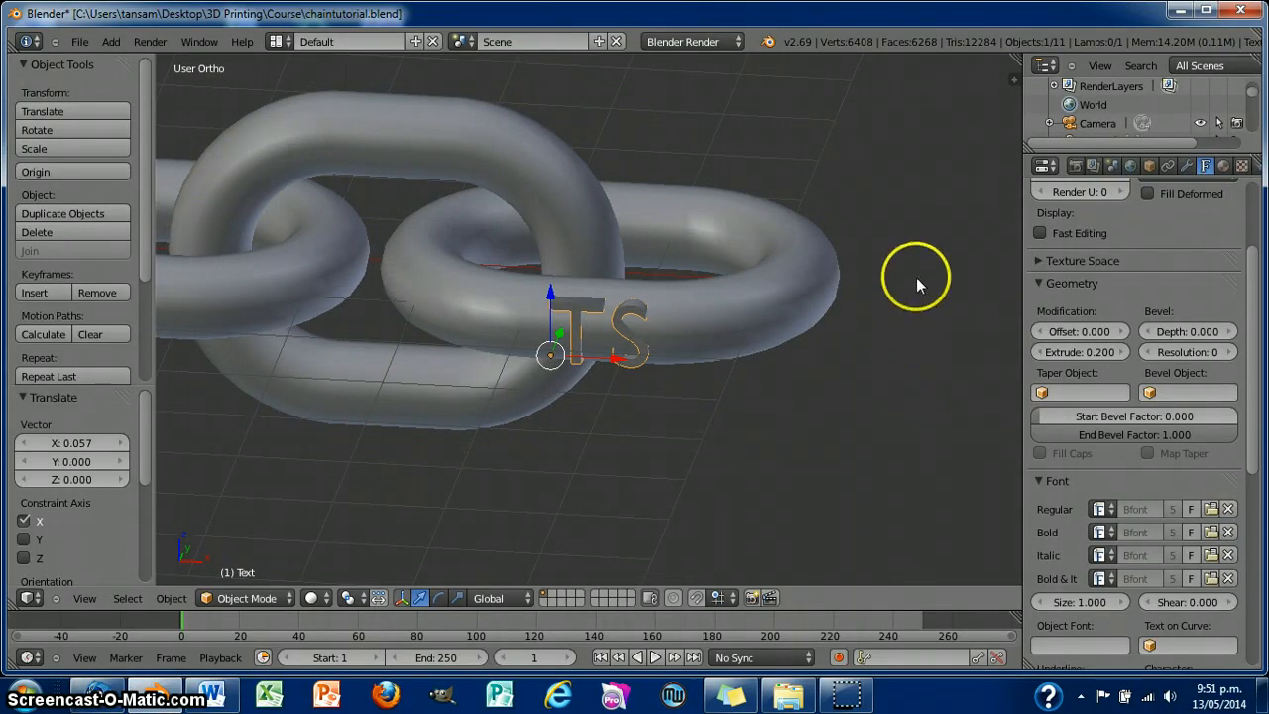
# - Add a Boolean modifier with the Union operation to the last link and show its candidate target objects
pyautogui.rightClick(797, 280)
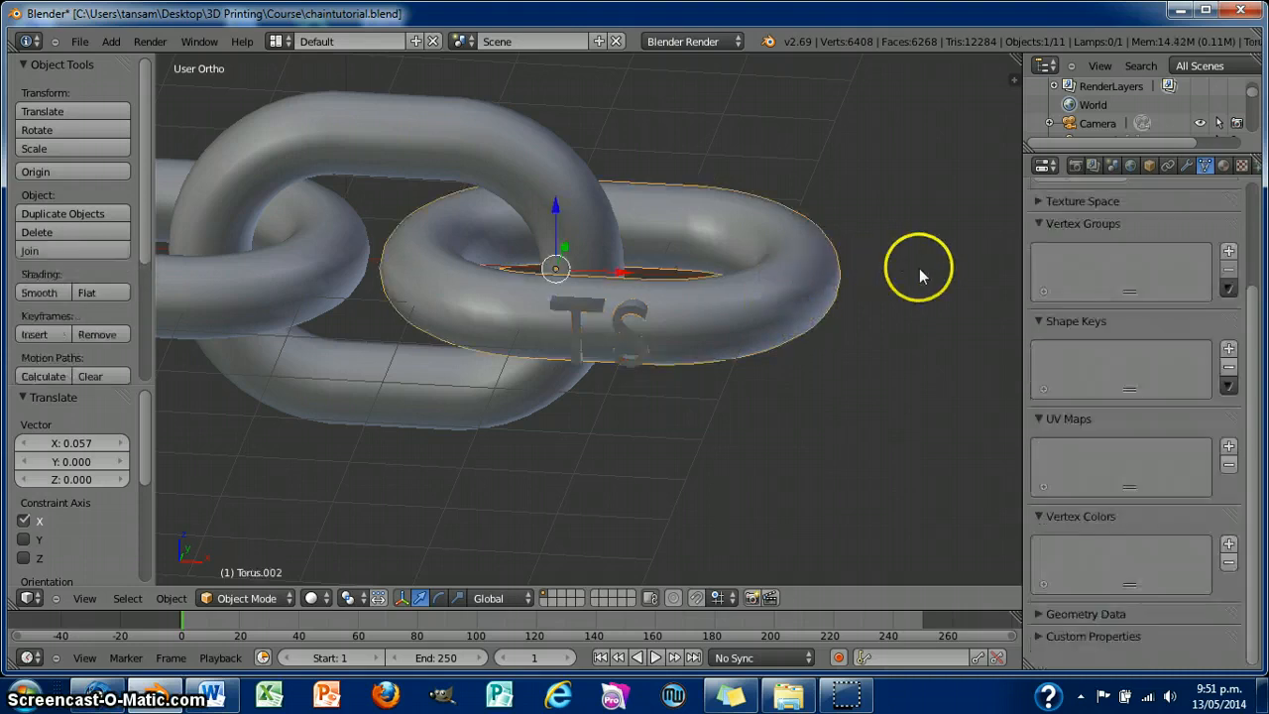
pyautogui.click(1187, 166)
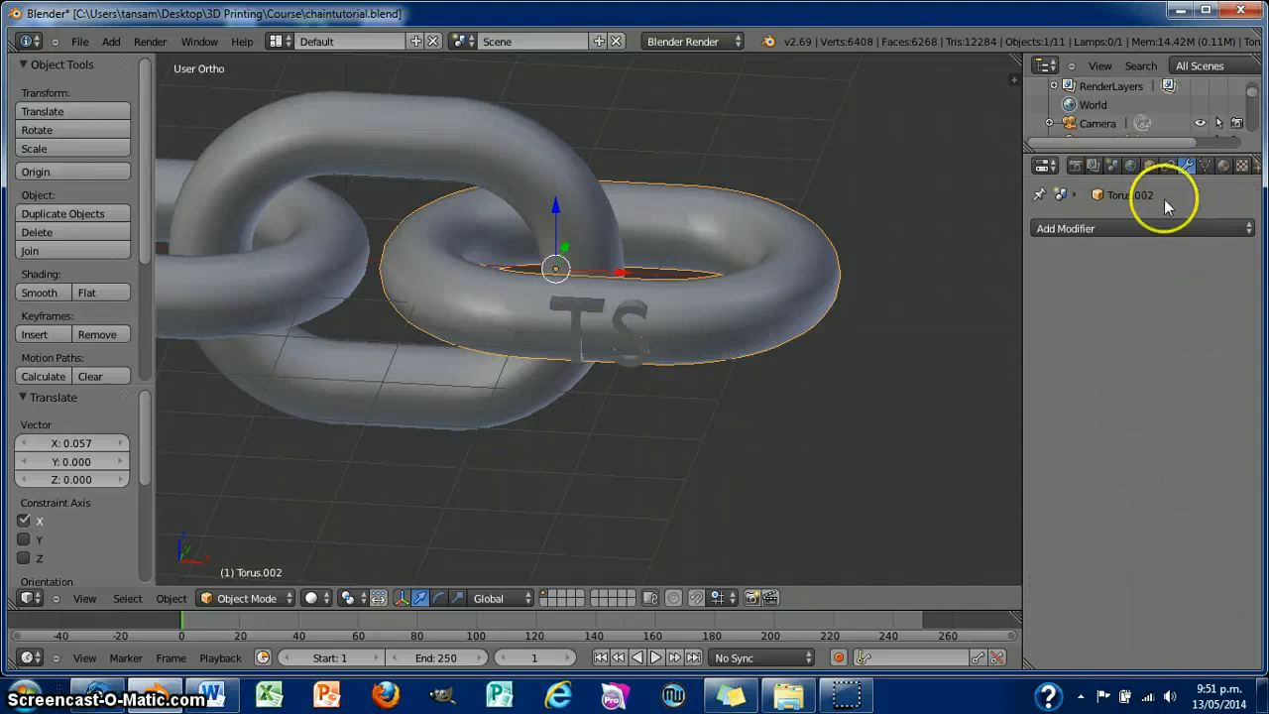
pyautogui.click(1150, 228)
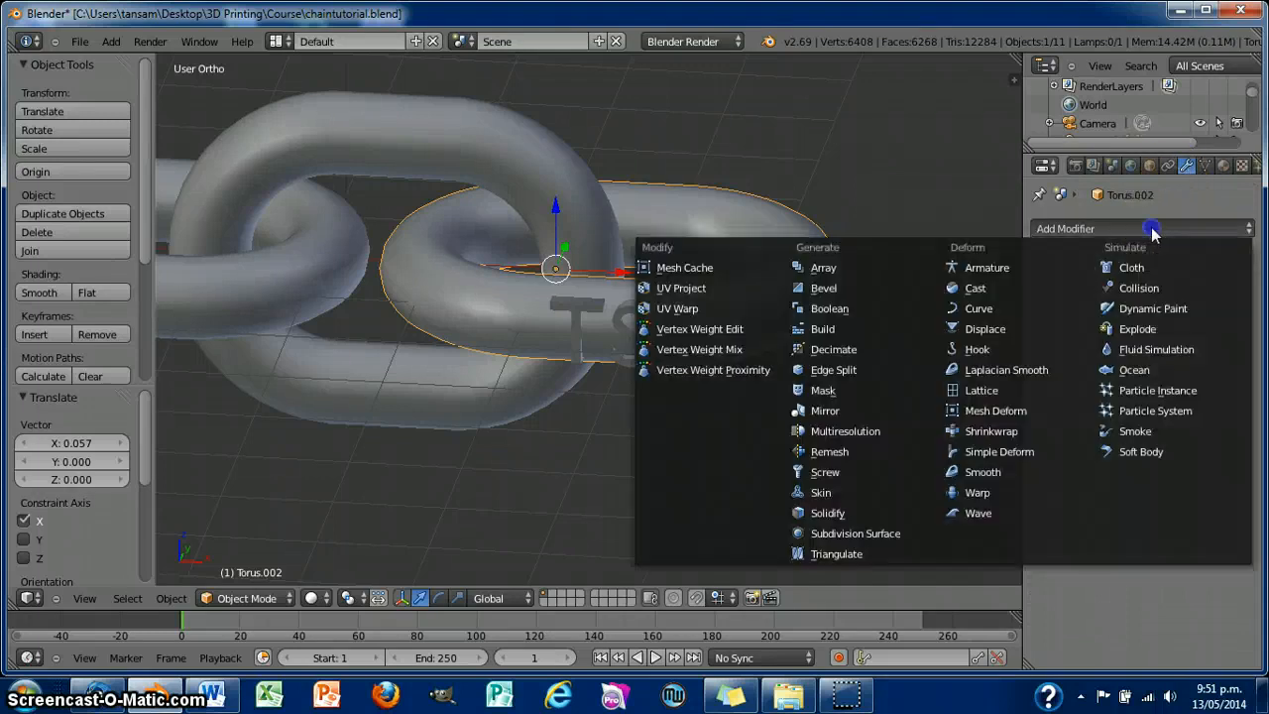
pyautogui.click(831, 308)
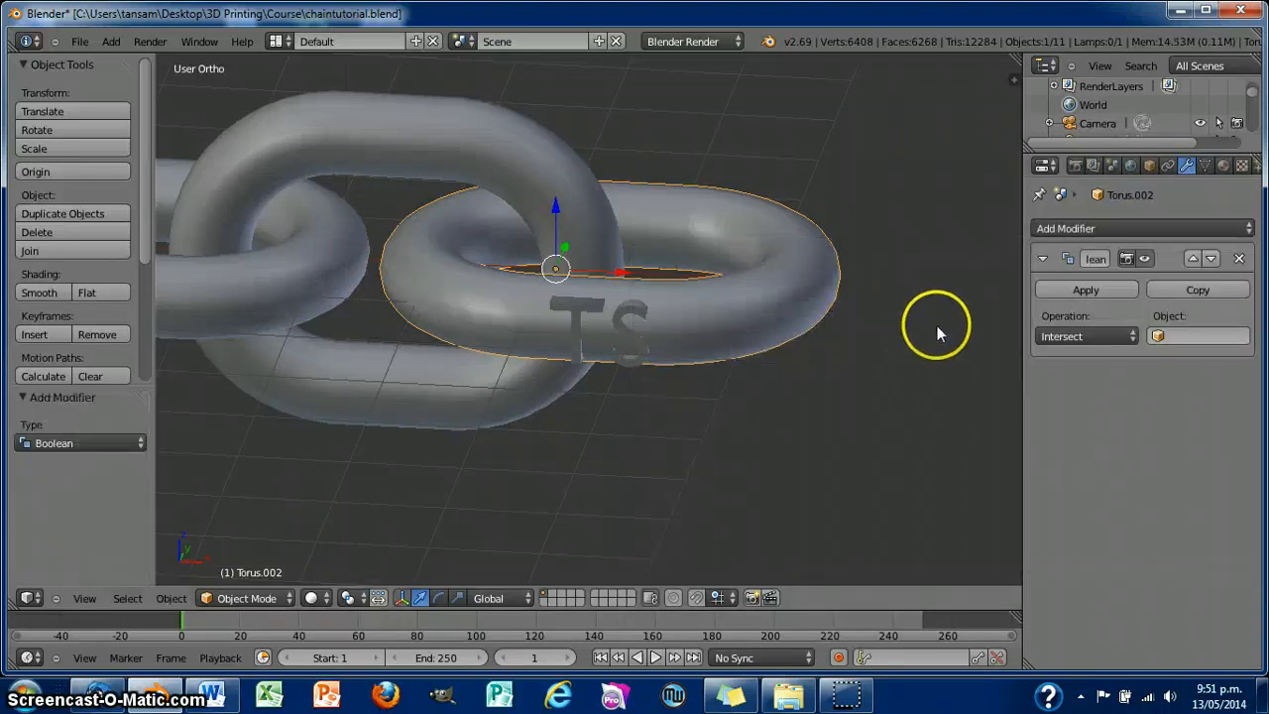
pyautogui.click(1133, 337)
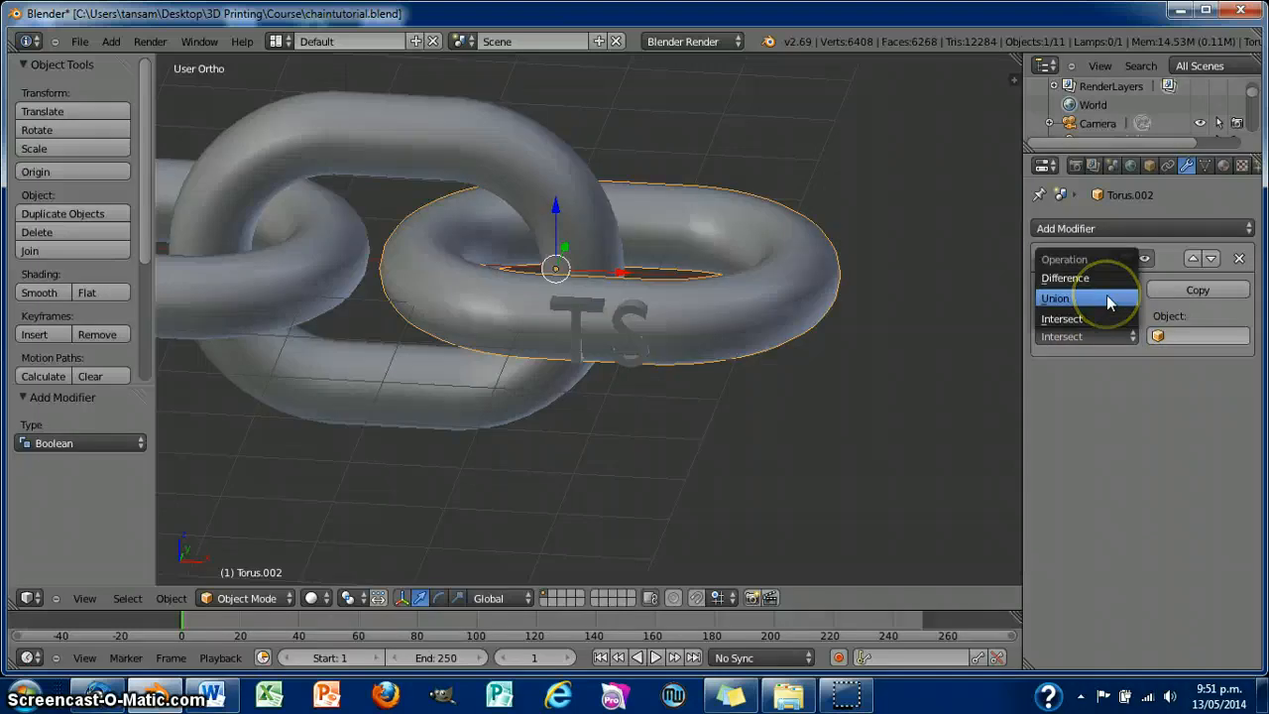
pyautogui.click(1106, 295)
pyautogui.click(1189, 334)
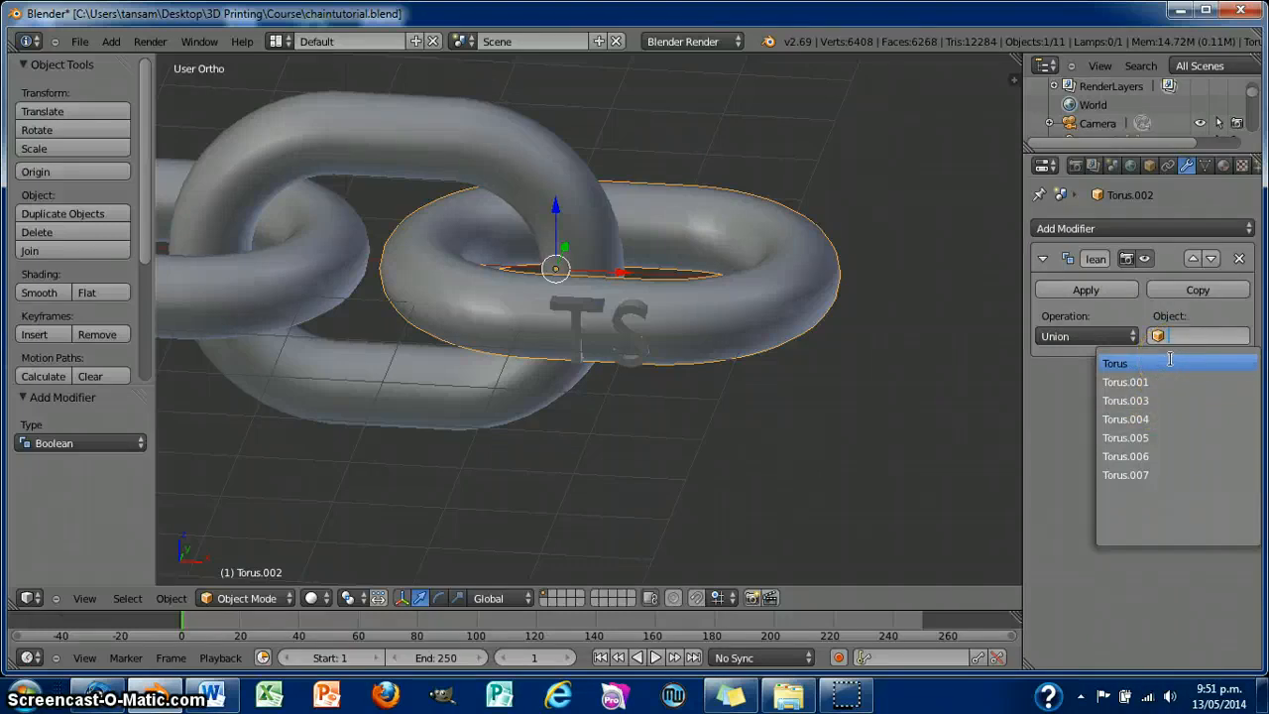
# - Select the TS text and convert it from a text object to a mesh
pyautogui.click(837, 390)
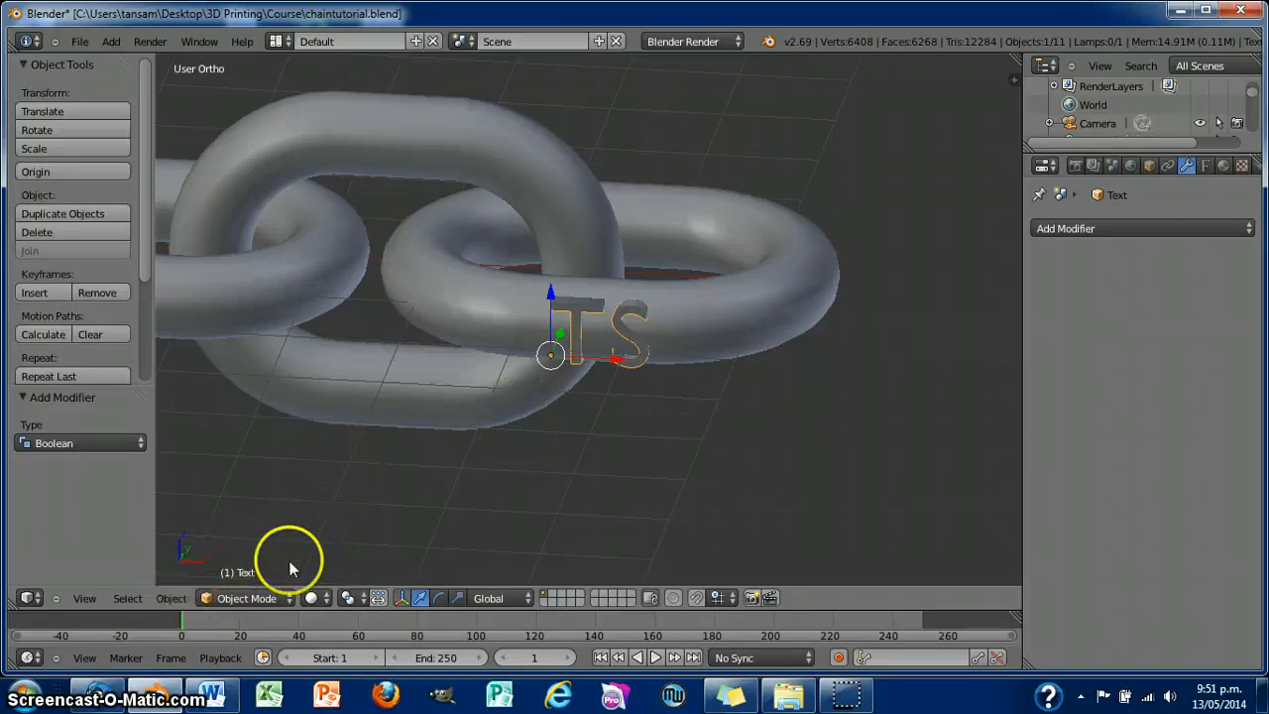
pyautogui.click(166, 598)
pyautogui.moveTo(227, 71)
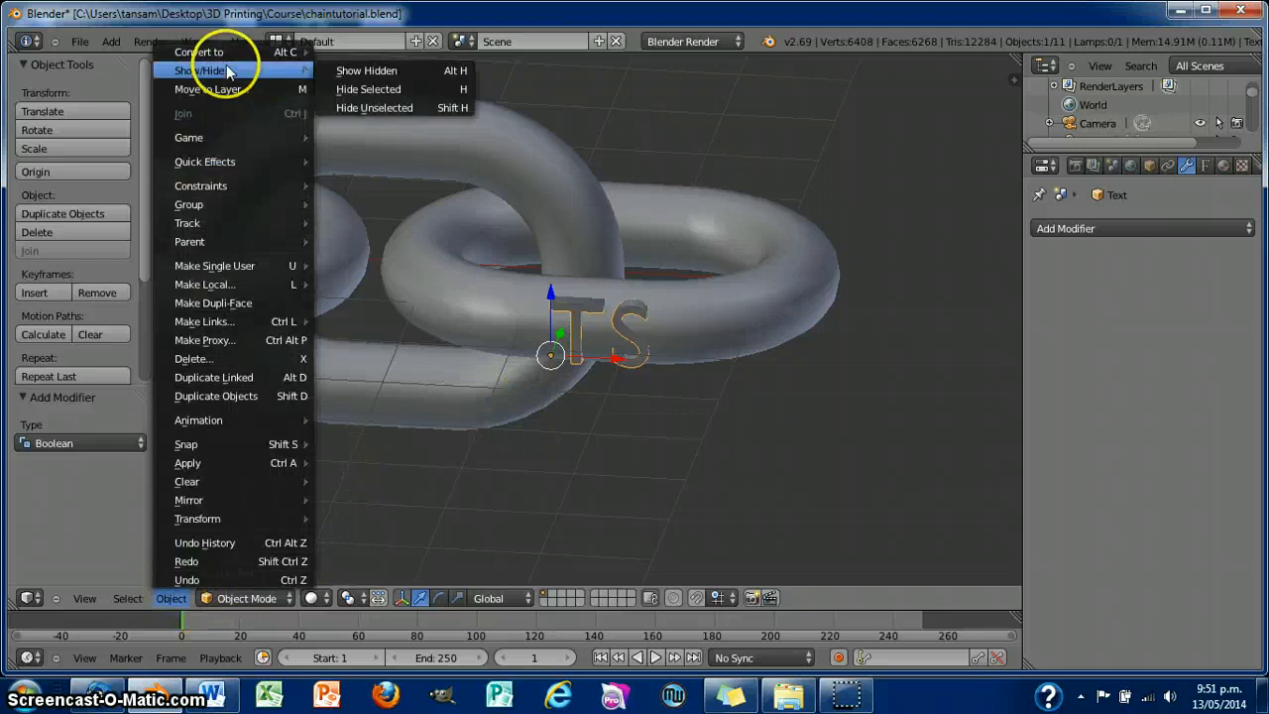
pyautogui.moveTo(247, 50)
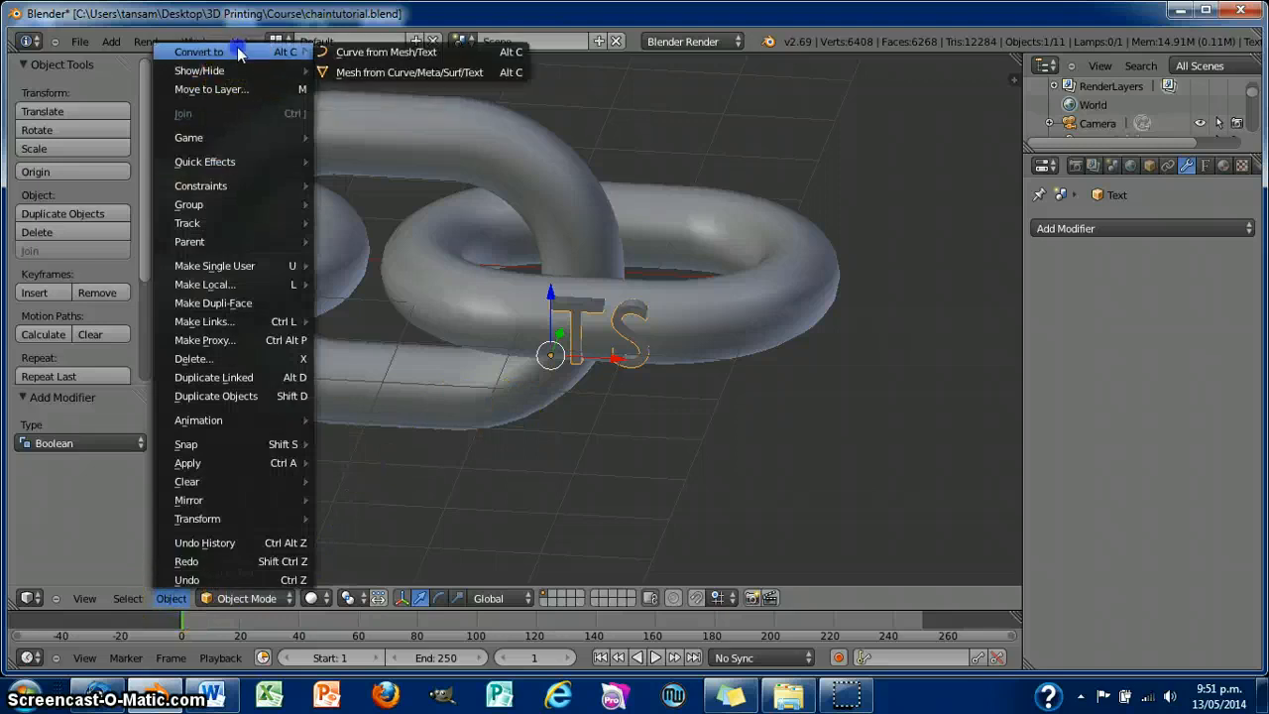
pyautogui.click(354, 72)
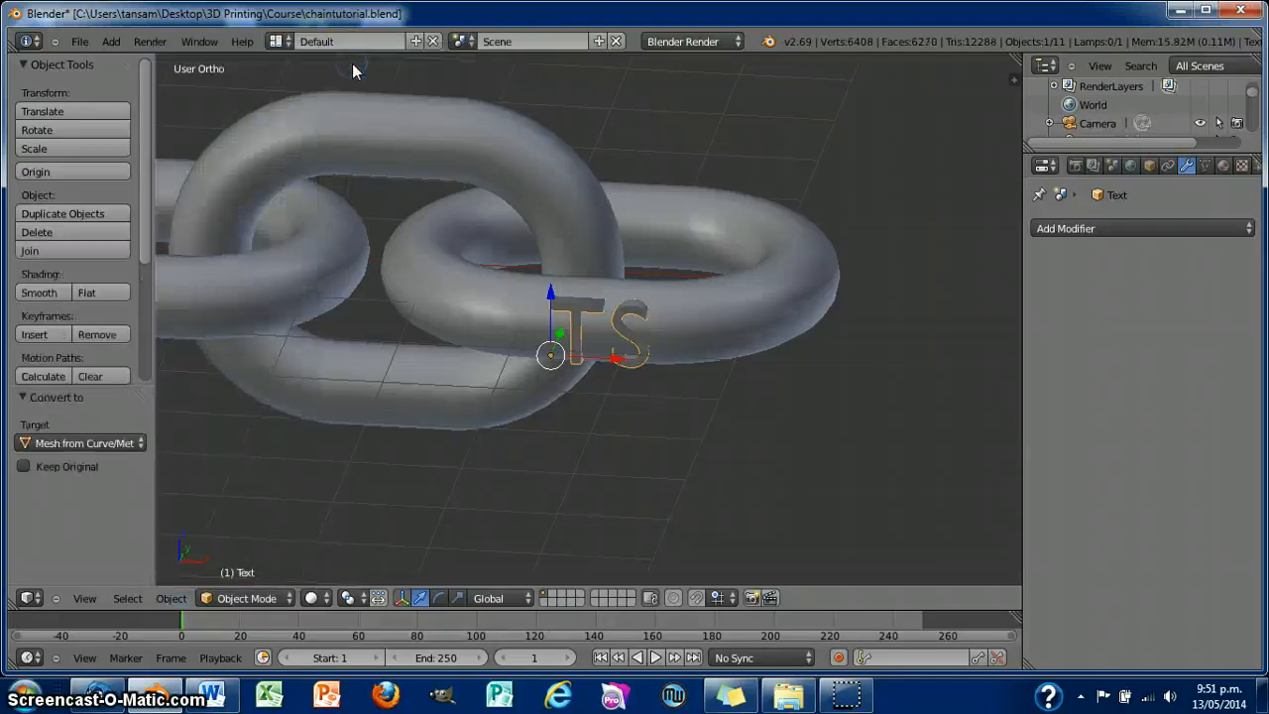
# - Assign the Text object as the target of the last link's Boolean modifier
pyautogui.rightClick(785, 298)
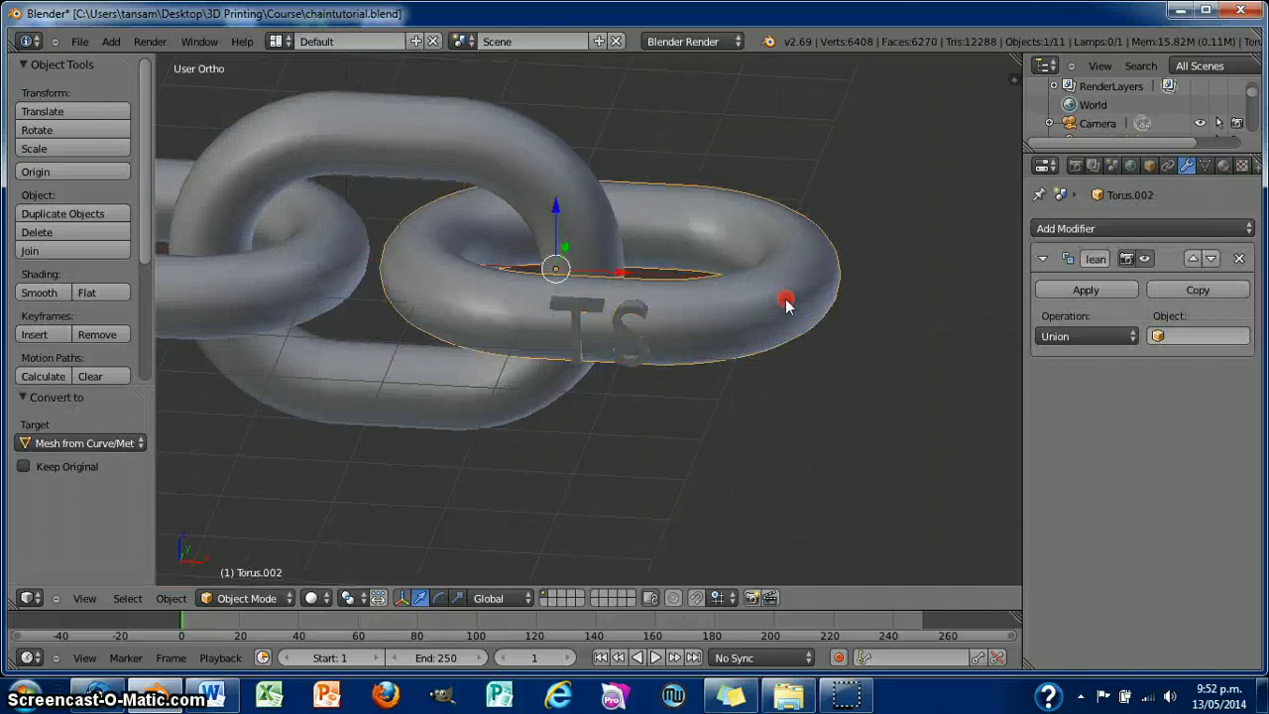
pyautogui.click(1157, 335)
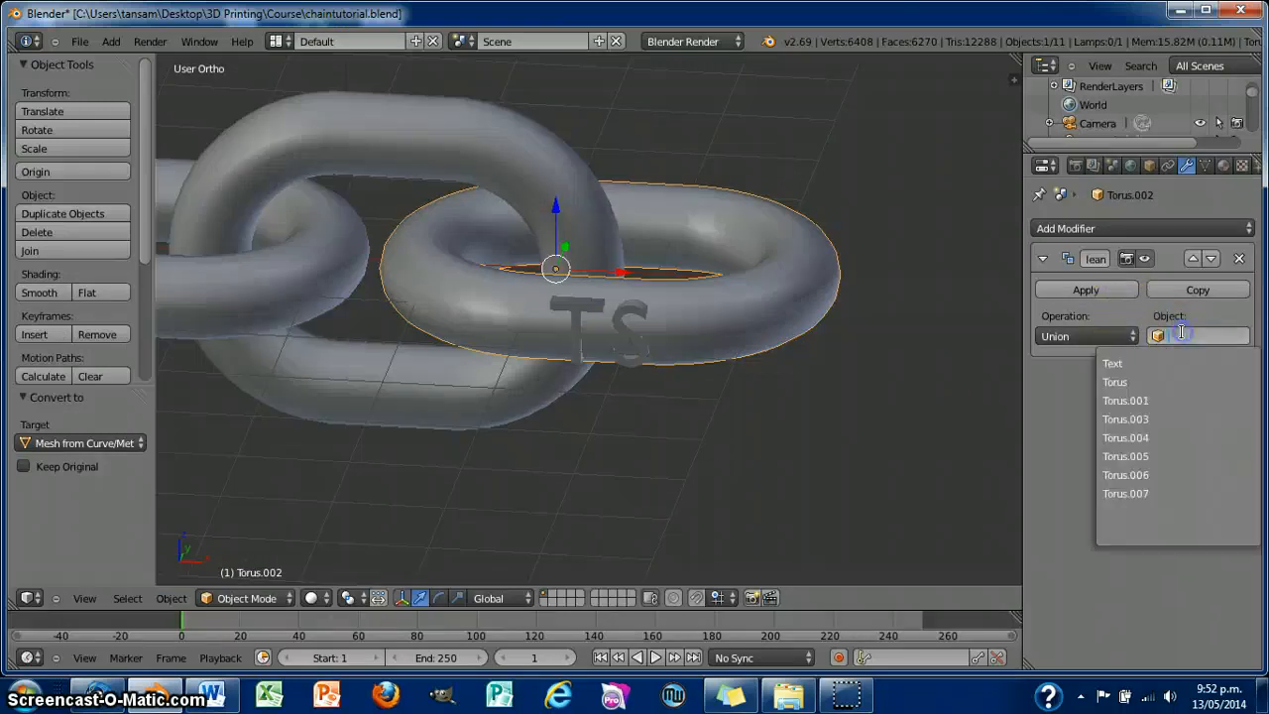
pyautogui.click(1114, 362)
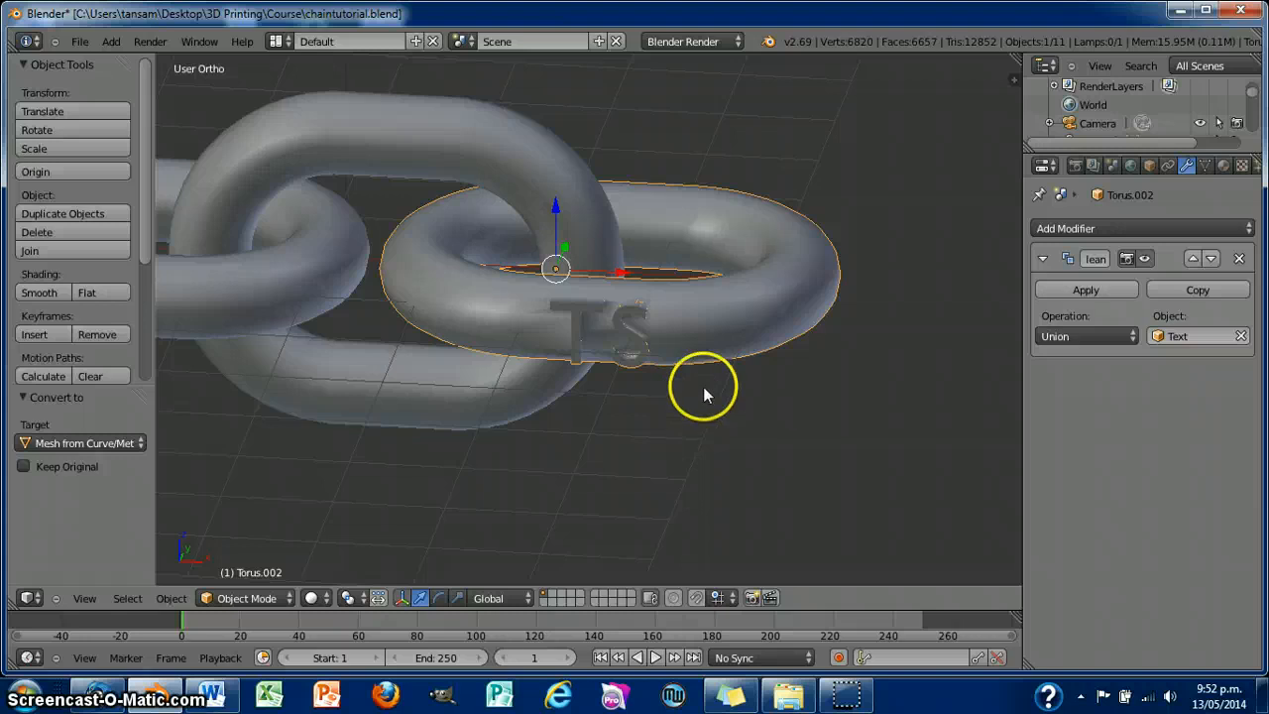
# - Examine the mesh structure of the last link and of the converted text in Edit Mode
pyautogui.press('Tab')
pyautogui.scroll(3, 700, 383)
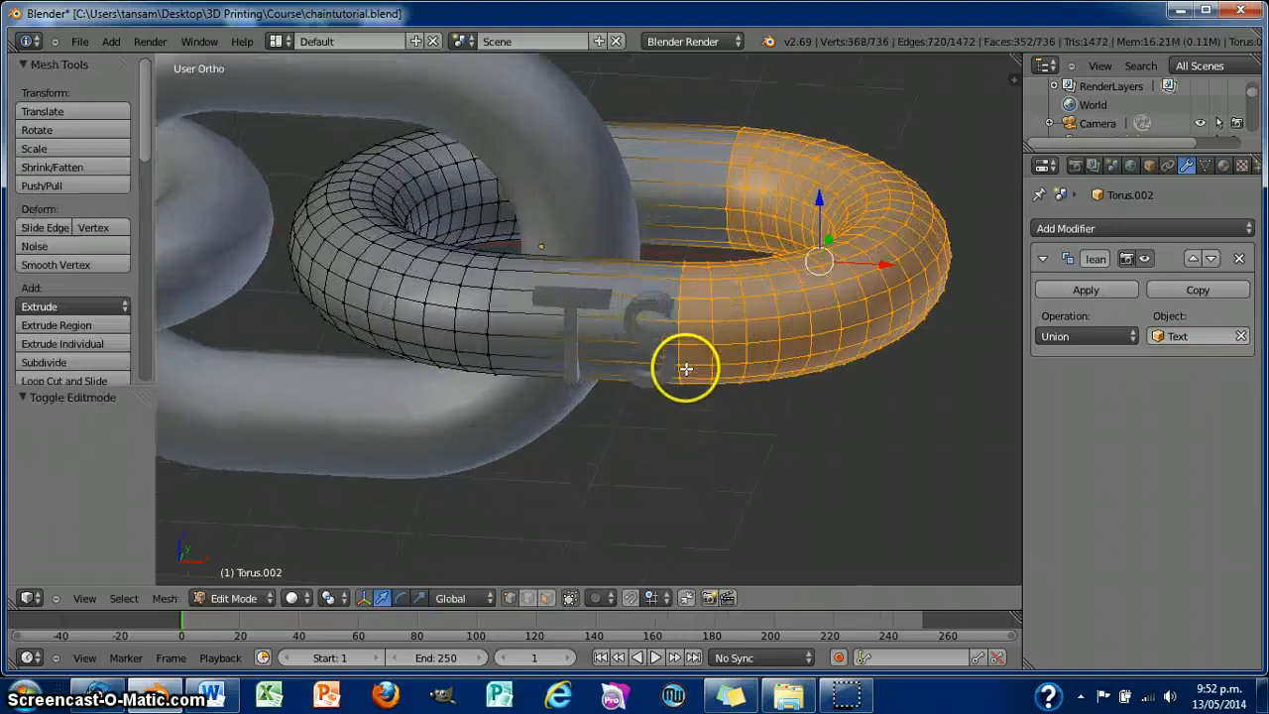
pyautogui.press('Tab')
pyautogui.rightClick(573, 301)
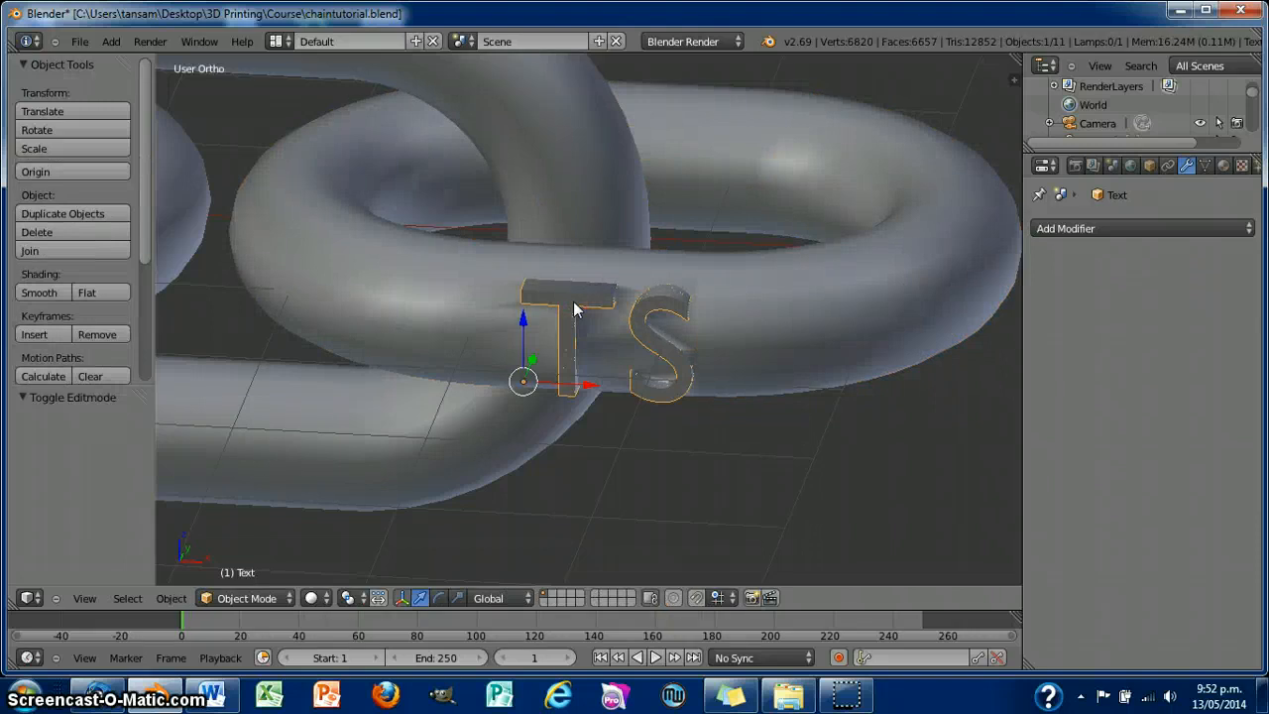
pyautogui.press('Tab')
pyautogui.scroll(3, 657, 337)
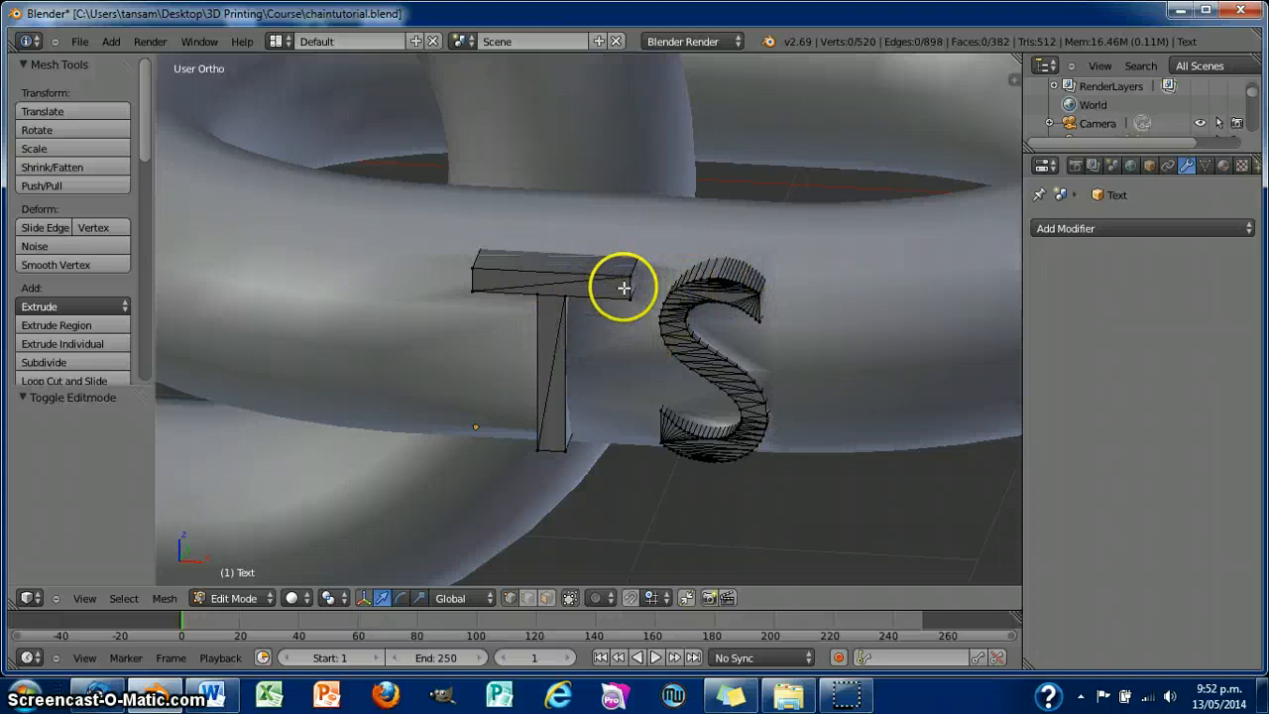
pyautogui.scroll(-5, 704, 367)
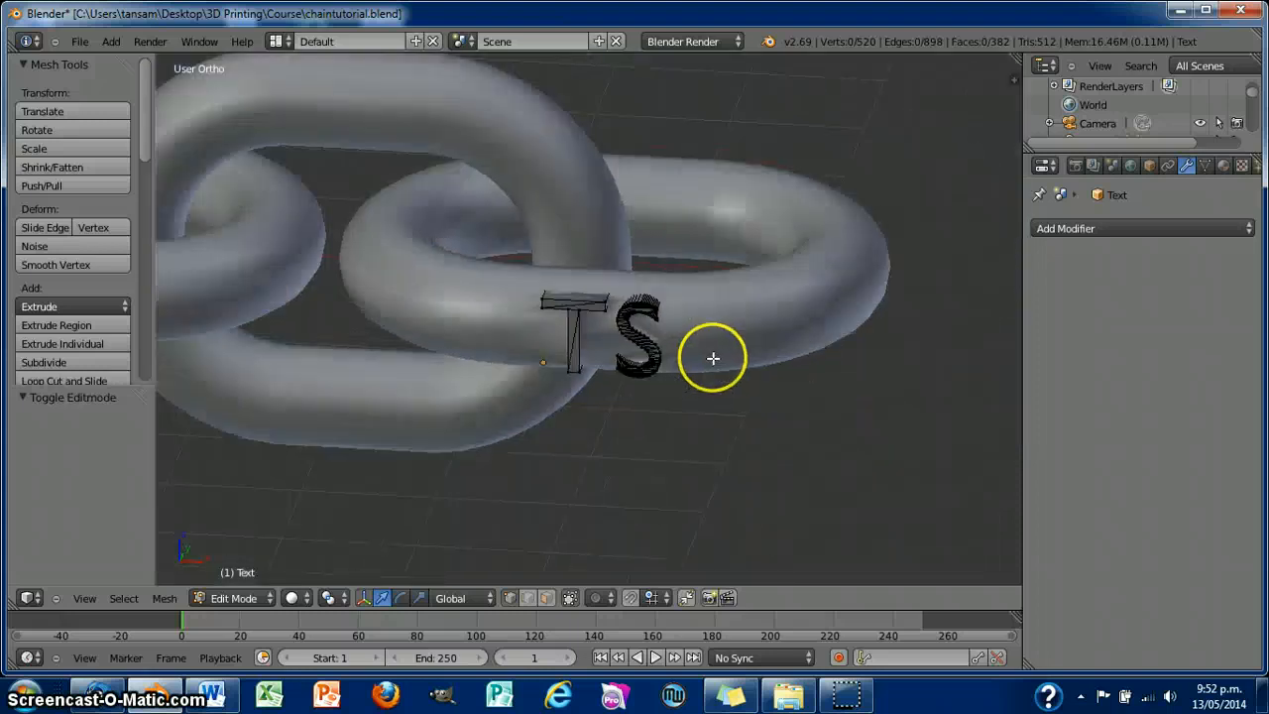
pyautogui.scroll(-2, 831, 434)
pyautogui.scroll(-2, 831, 433)
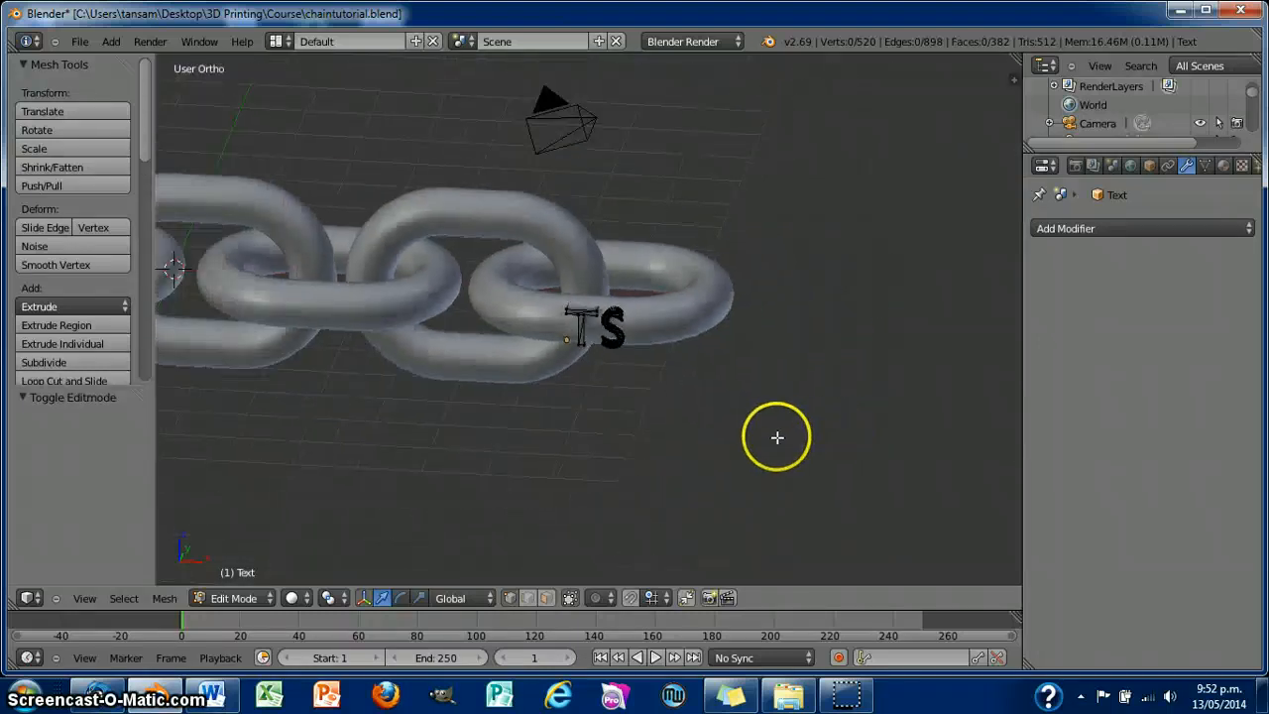
pyautogui.press('Tab')
# - Try moving the text 0.5 along X on the last link, and undo the move
pyautogui.moveTo(770, 430); pyautogui.dragTo(806, 388, button='middle')
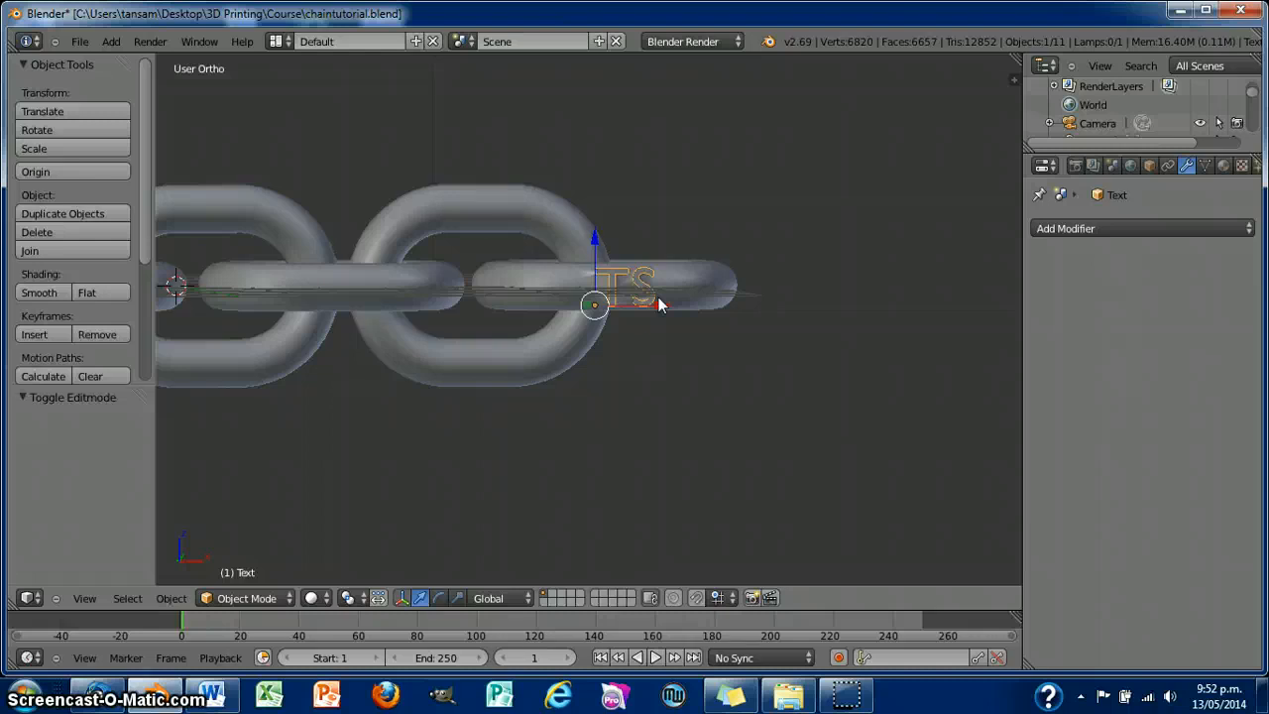
pyautogui.moveTo(663, 306); pyautogui.dragTo(695, 308)
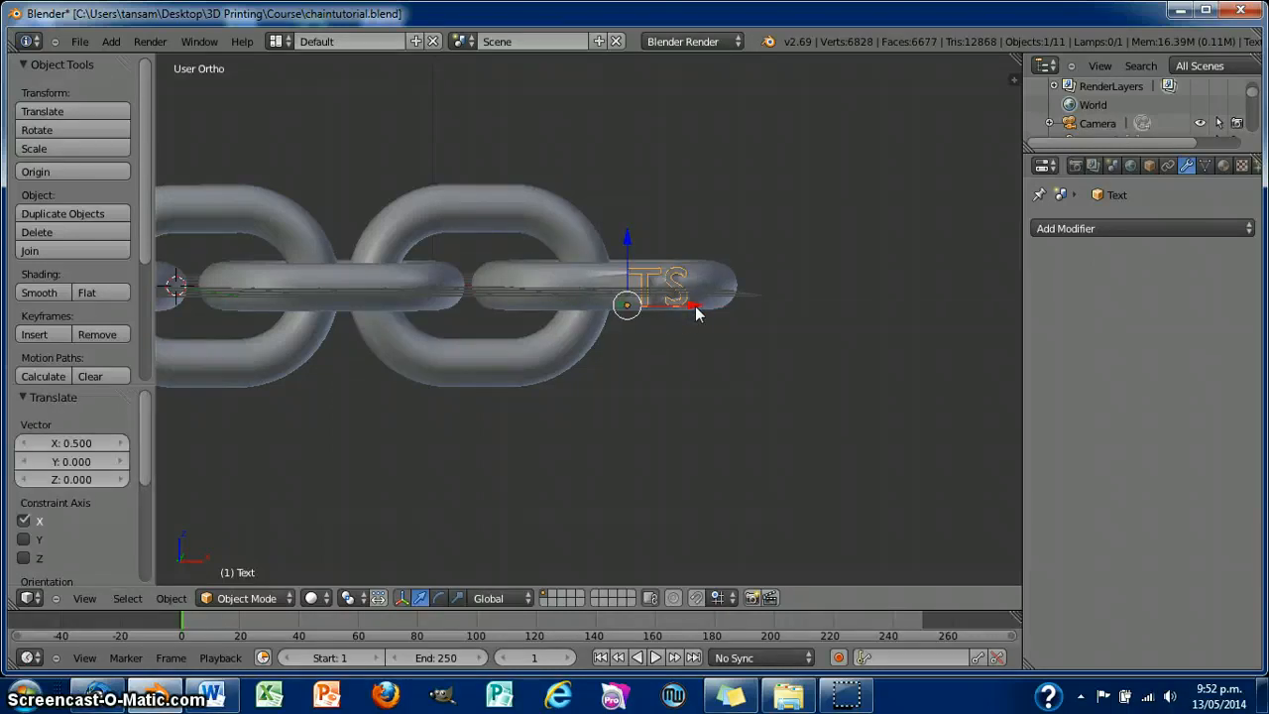
pyautogui.hotkey('ctrl', 'z')
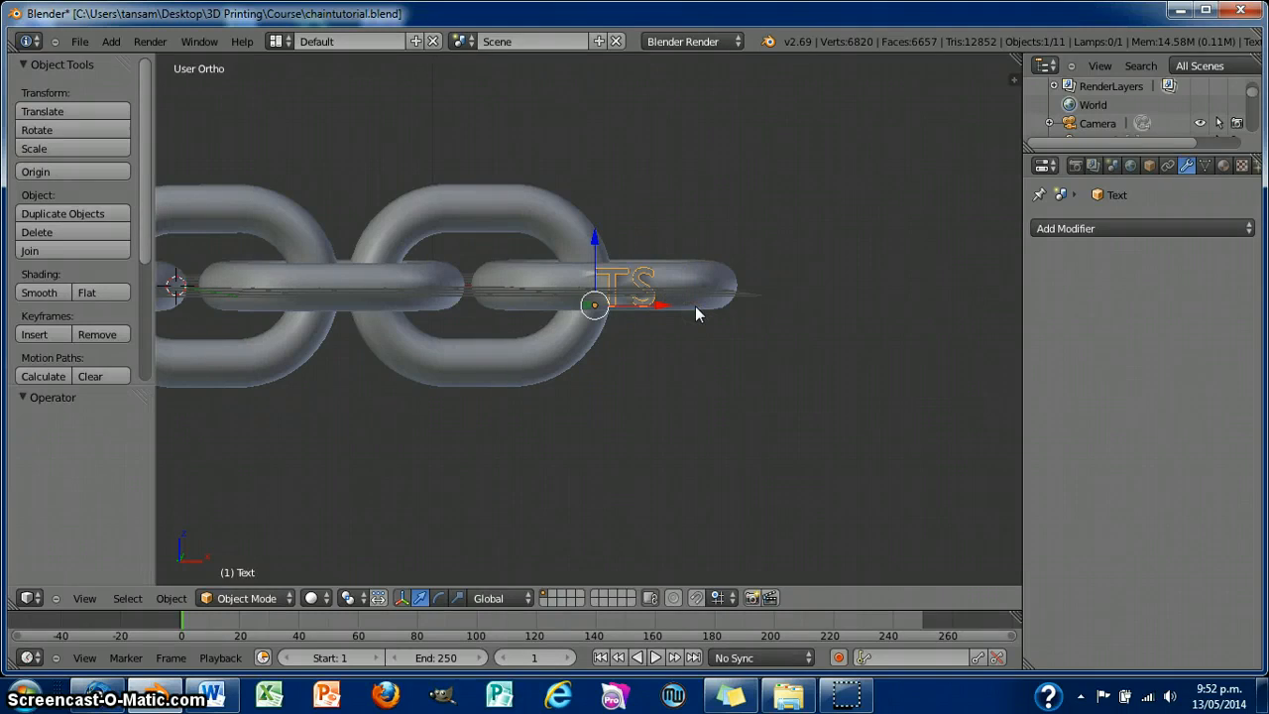
# - Duplicate the text and place the copy about -4.61 along X, on the front of the neighbouring horizontal link
pyautogui.hotkey('shift', 'd')
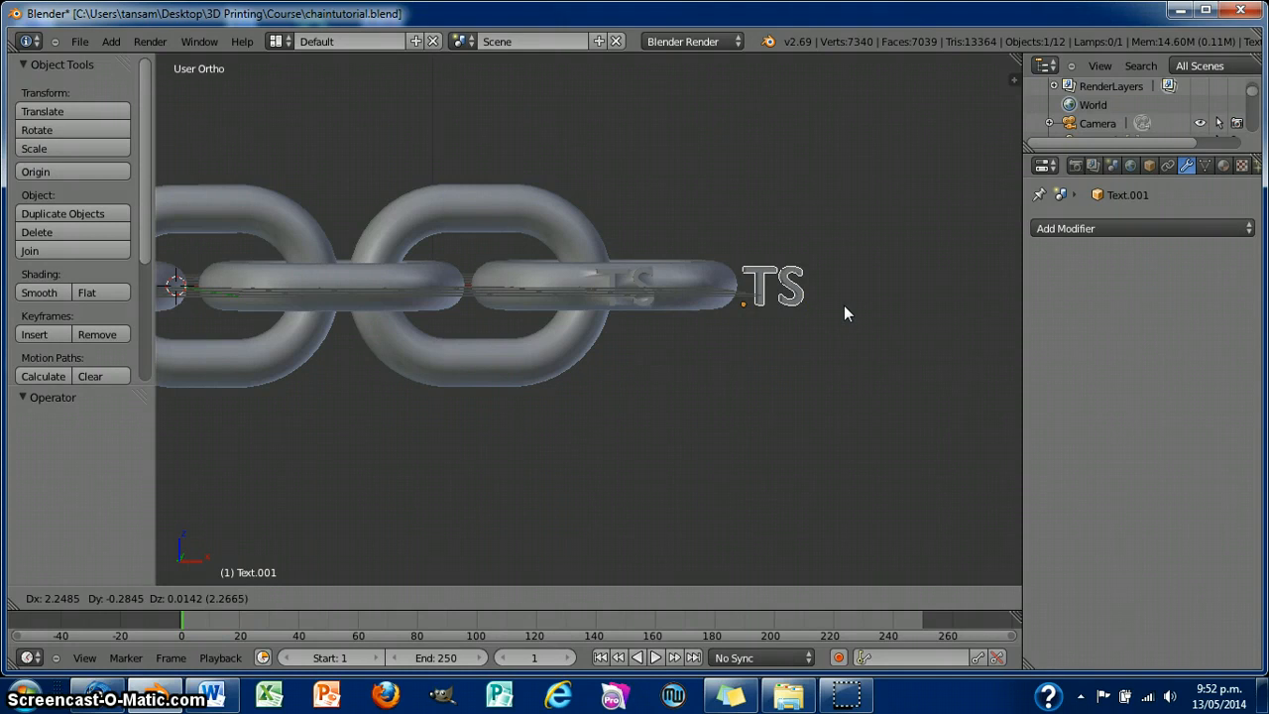
pyautogui.press('x')
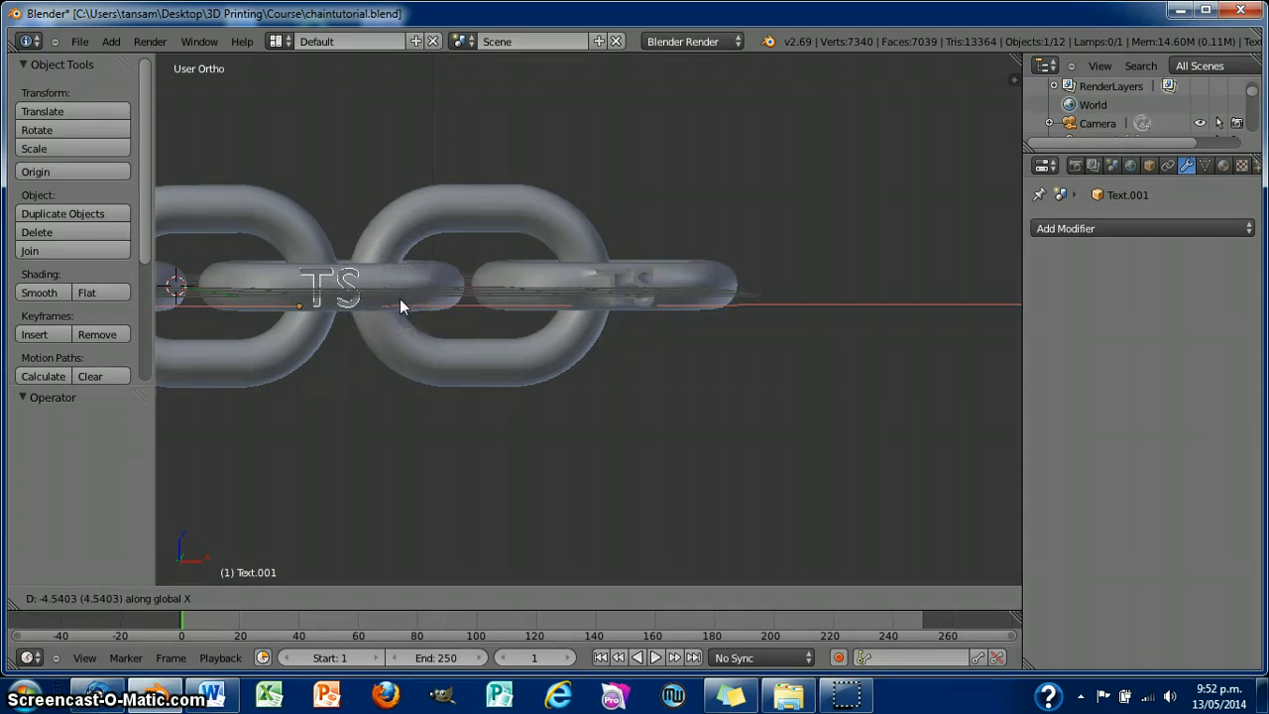
pyautogui.moveTo(399, 298); pyautogui.dragTo(396, 302)
# - Add a Boolean modifier to the link behind the copied text, set it to Union with Text.001, and apply it
pyautogui.moveTo(703, 418); pyautogui.dragTo(700, 482, button='middle')
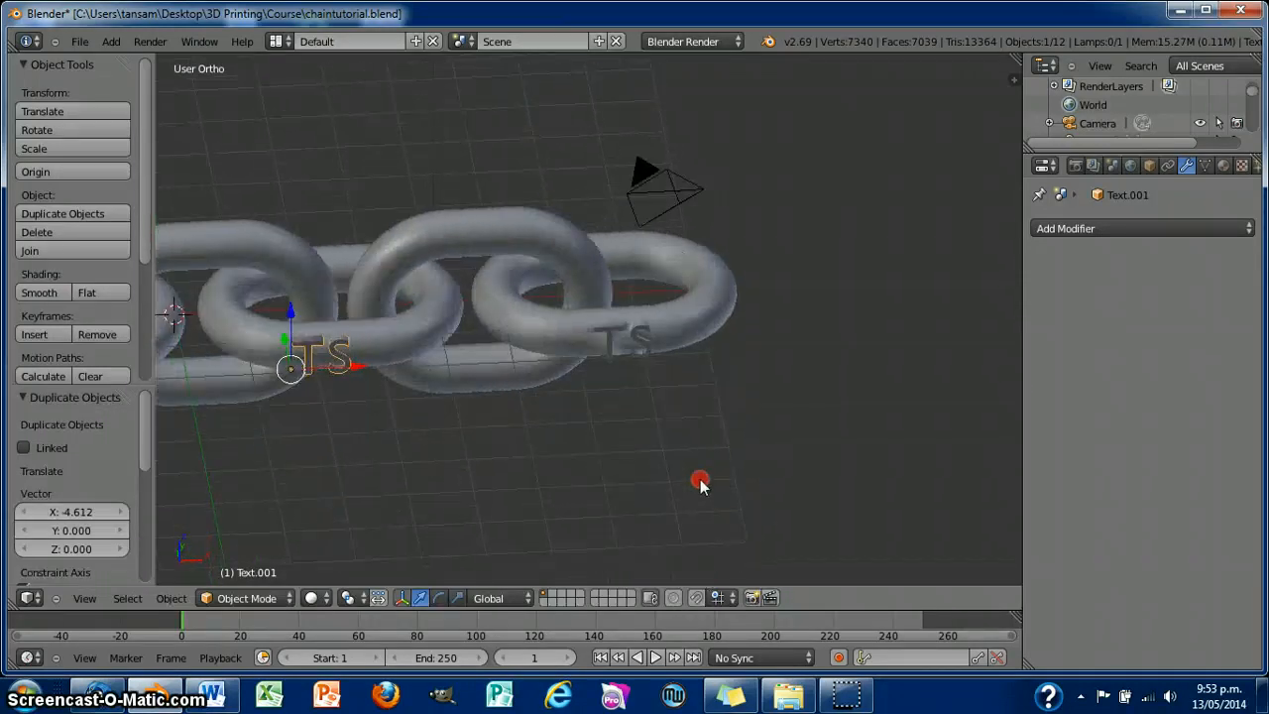
pyautogui.rightClick(396, 329)
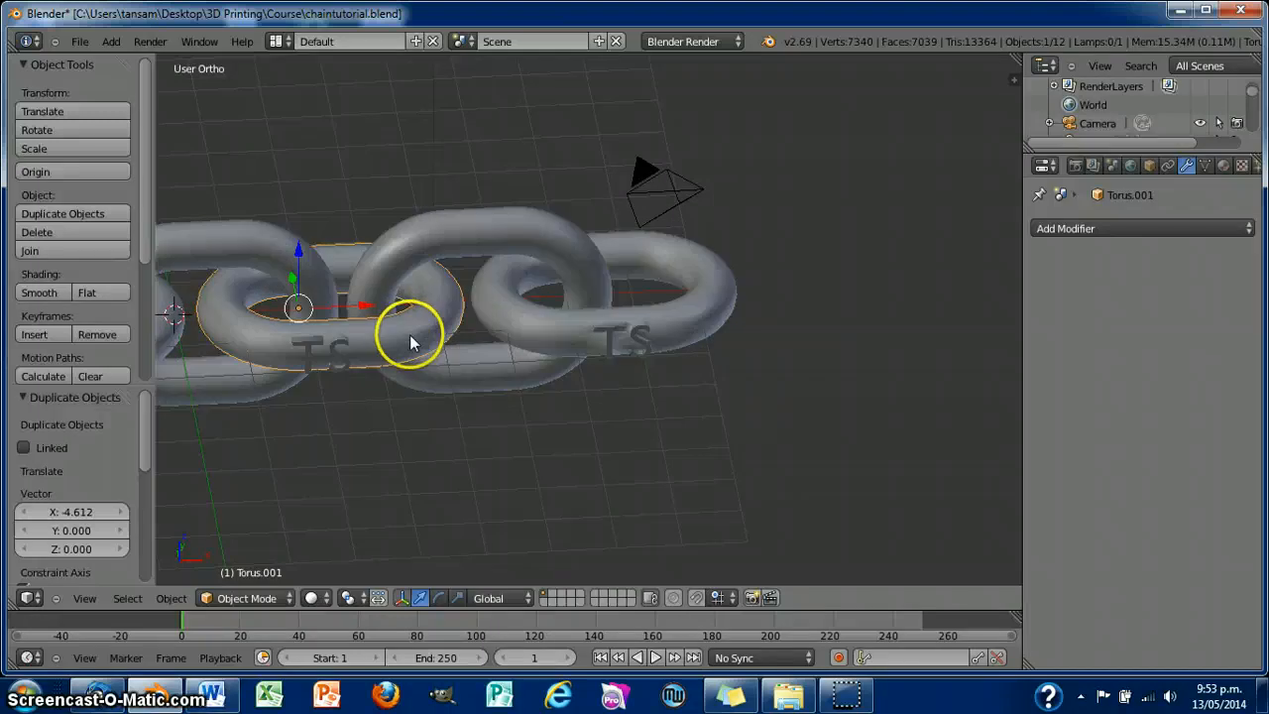
pyautogui.click(1126, 227)
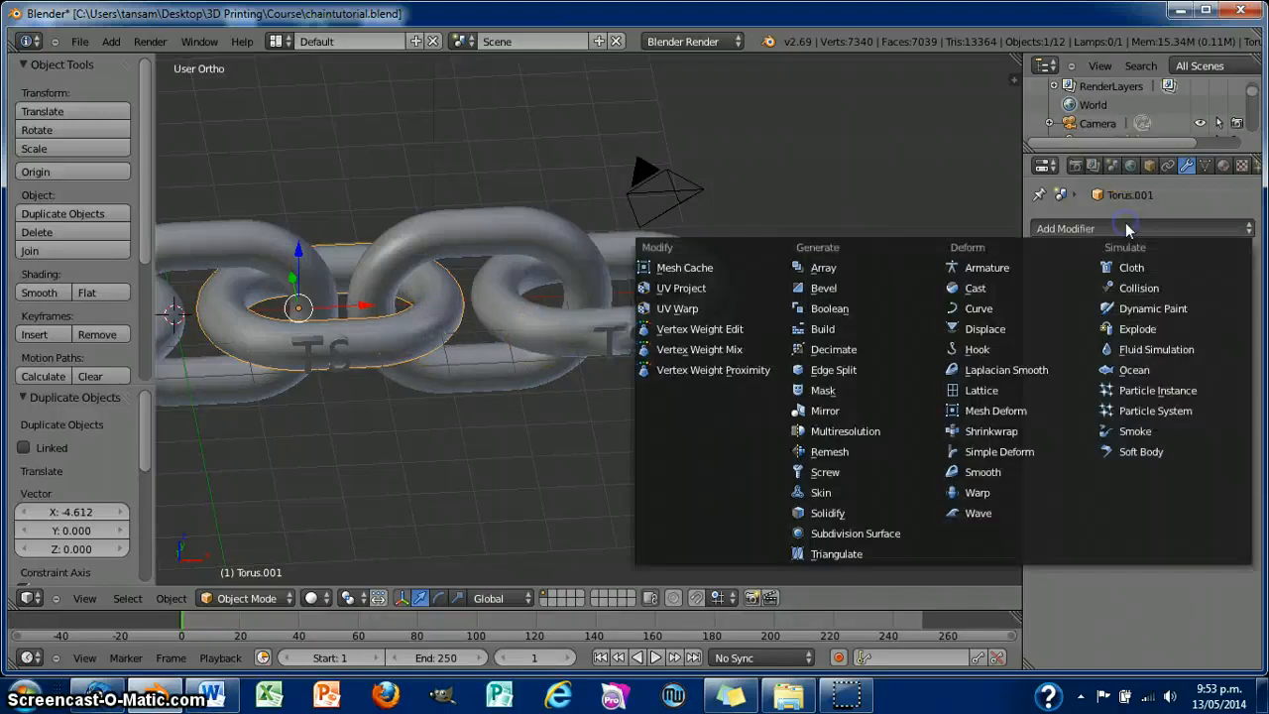
pyautogui.click(857, 308)
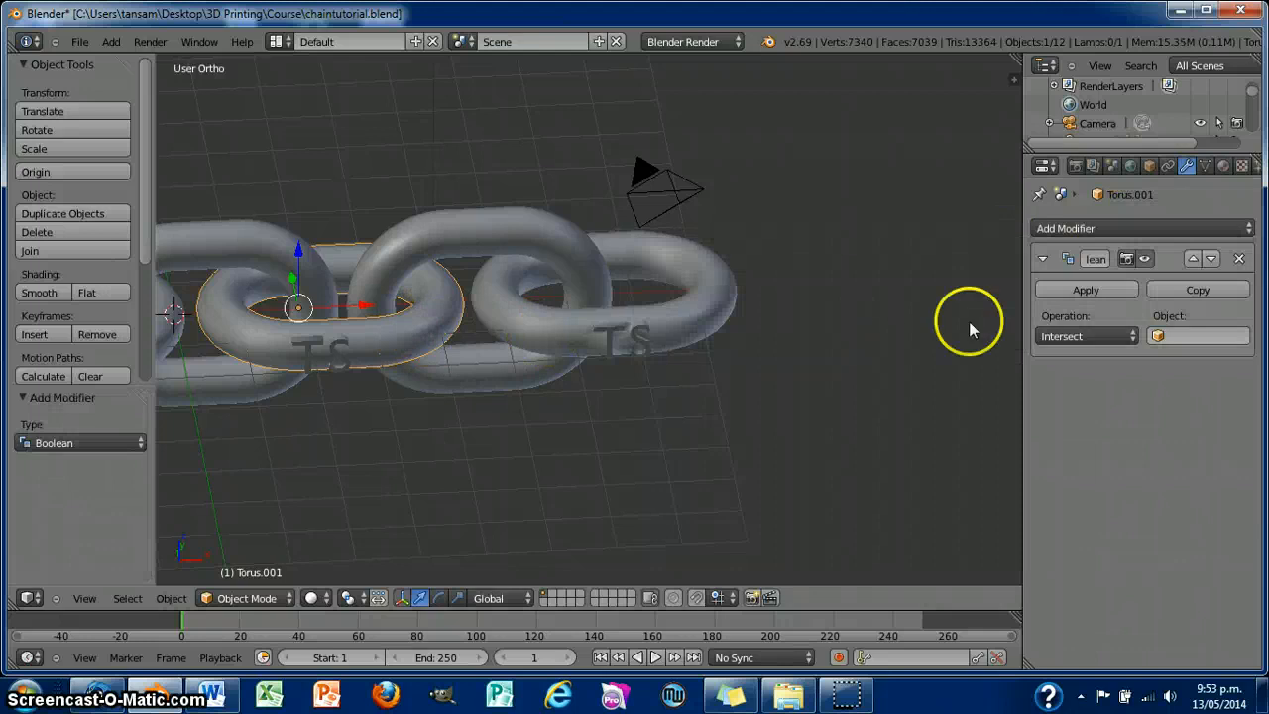
pyautogui.click(1137, 338)
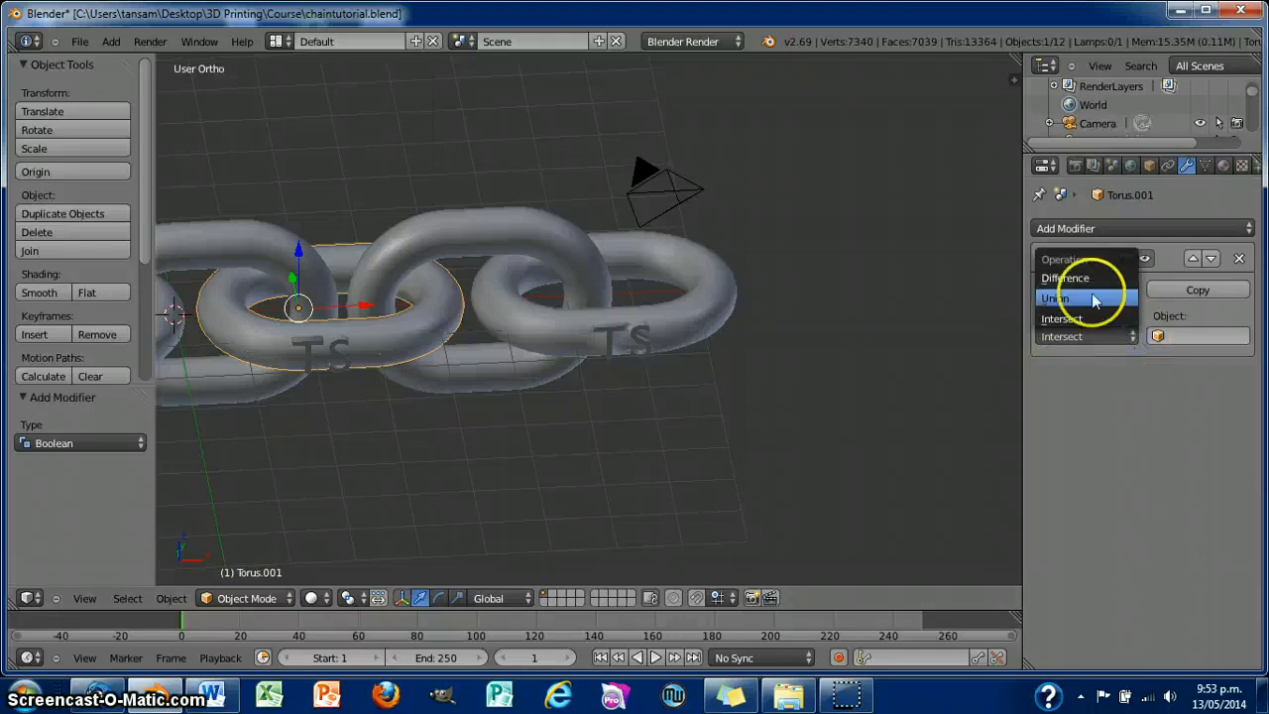
pyautogui.click(1094, 293)
pyautogui.click(1172, 337)
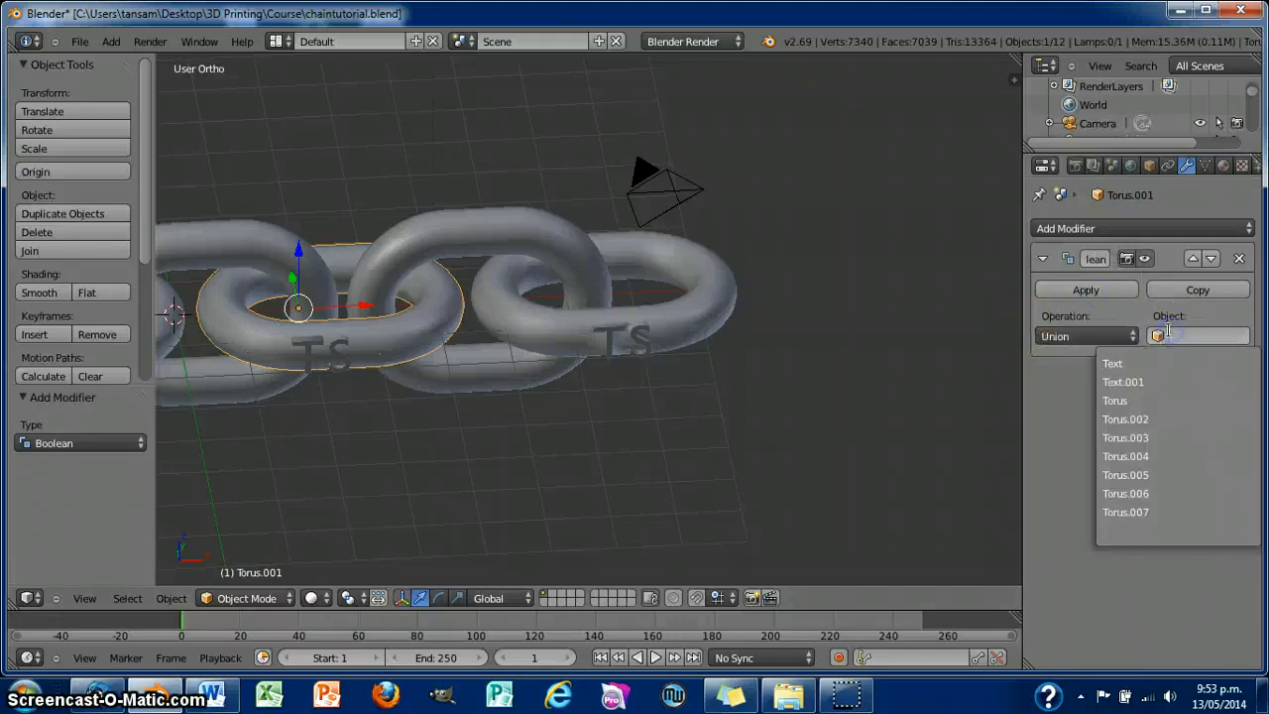
pyautogui.click(1147, 386)
pyautogui.click(1125, 291)
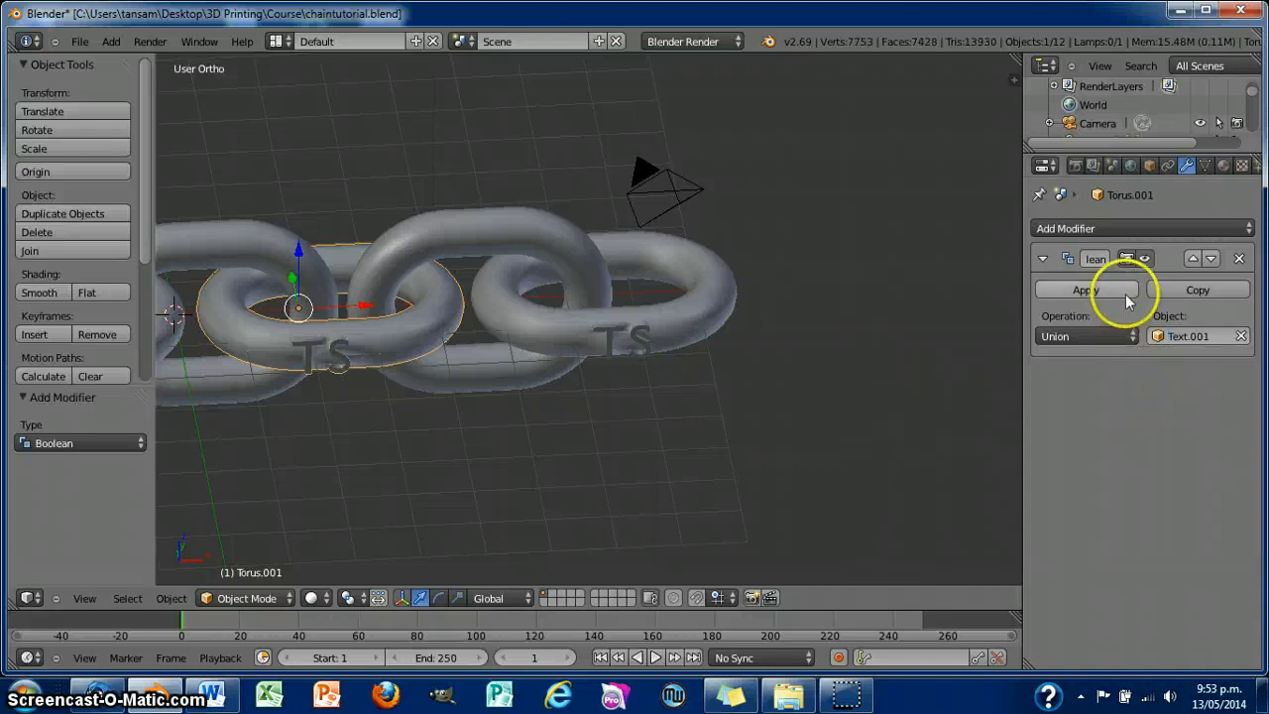
# - Apply the Union Boolean modifier on the last link, where the original text sits
pyautogui.moveTo(884, 414)
pyautogui.mouseDown(button='middle')
pyautogui.moveTo(886, 363)
pyautogui.moveTo(864, 414)
pyautogui.mouseUp(button='middle')
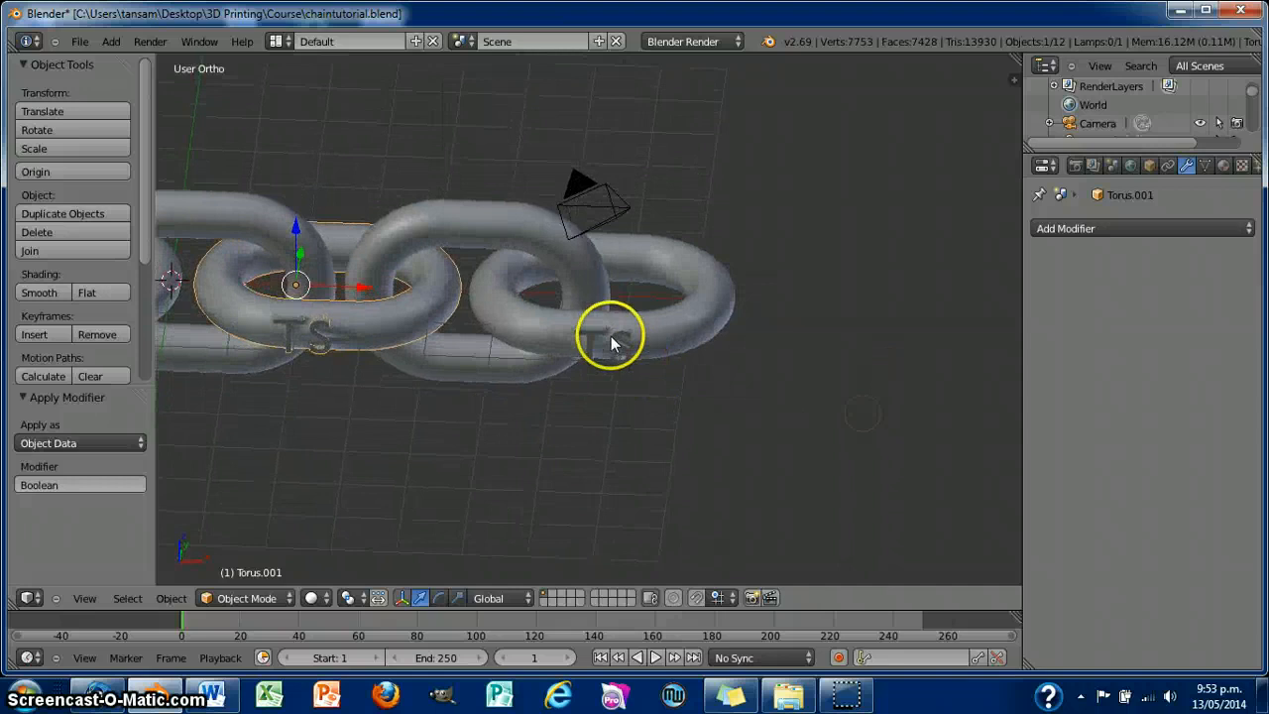
pyautogui.rightClick(319, 335)
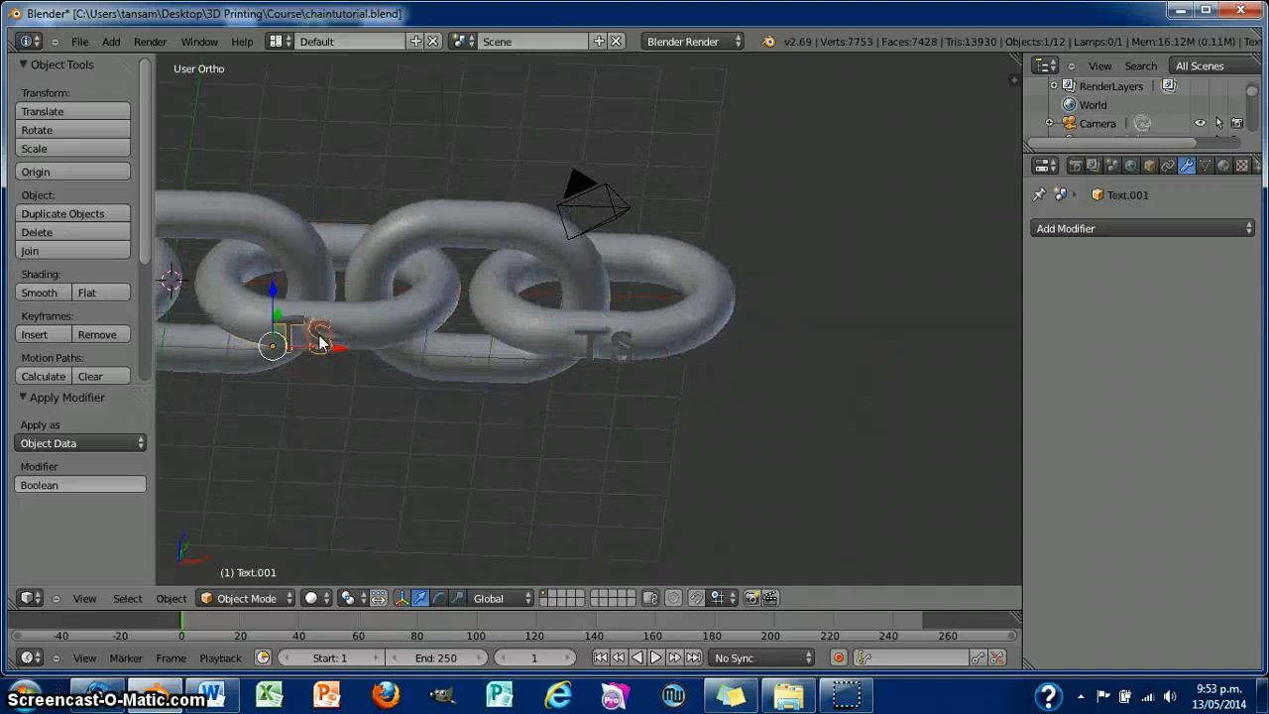
pyautogui.rightClick(384, 333)
pyautogui.rightClick(649, 330)
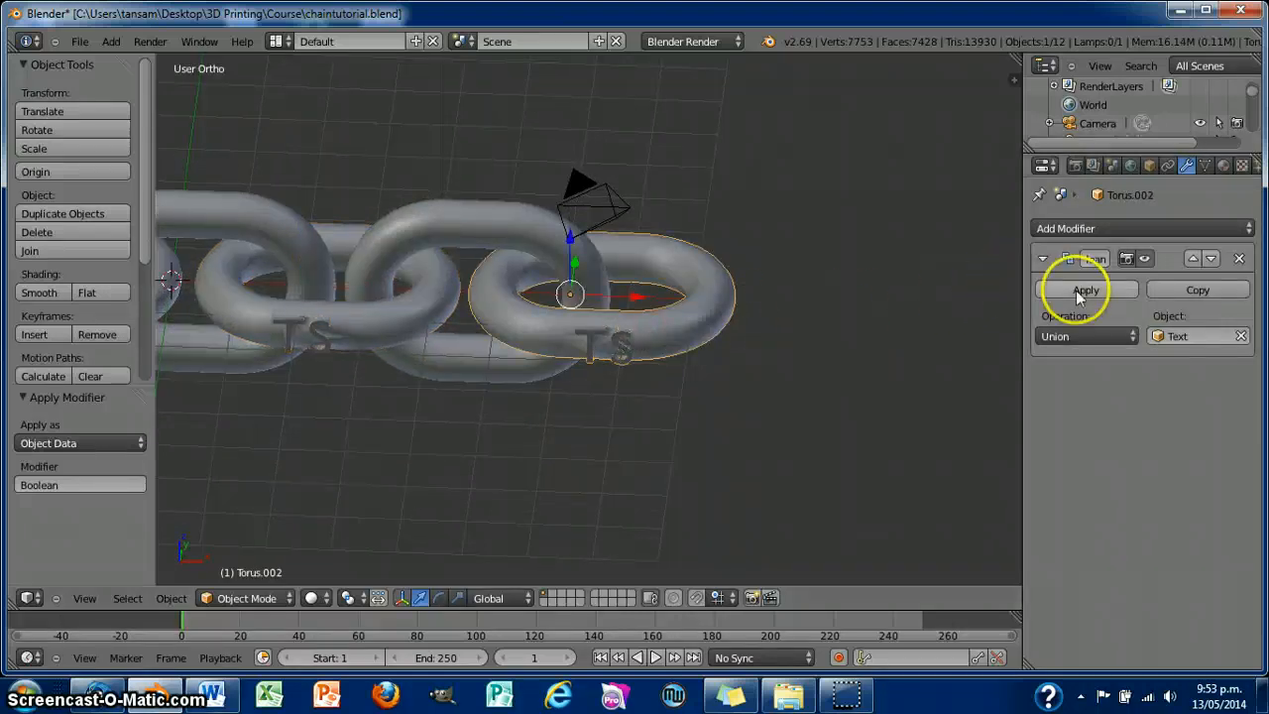
pyautogui.click(1083, 290)
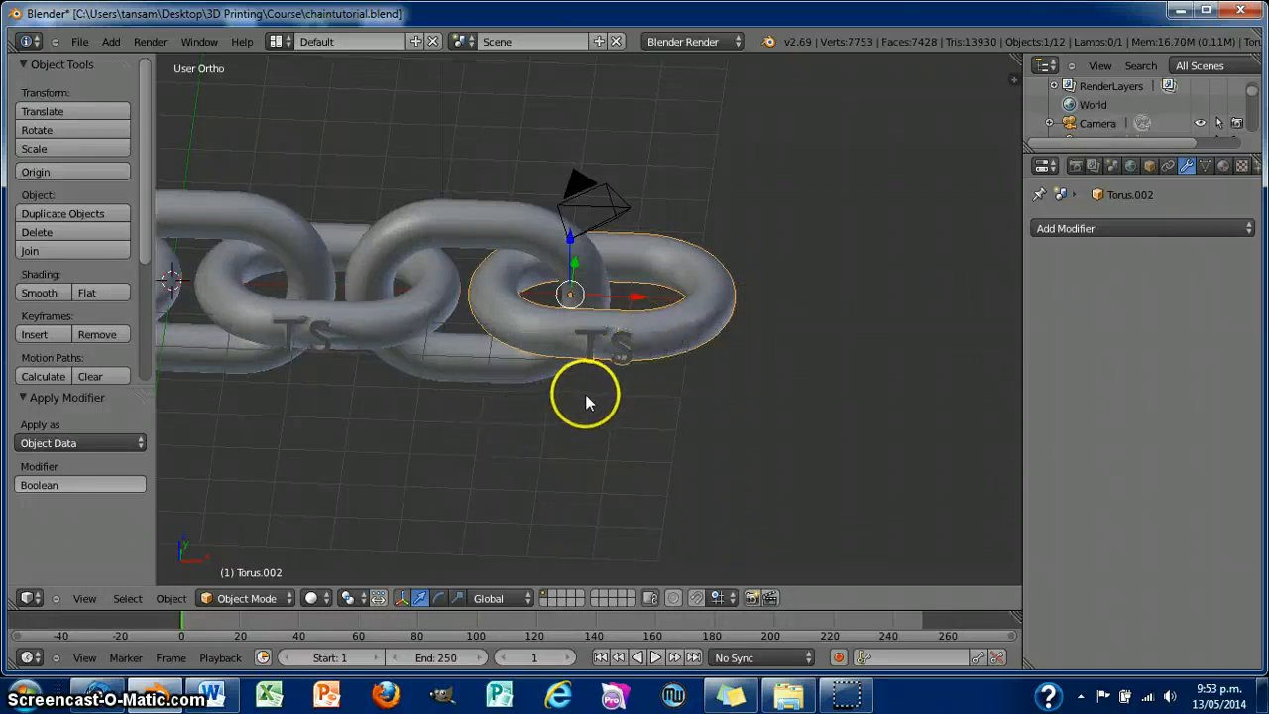
pyautogui.scroll(-5, 686, 391)
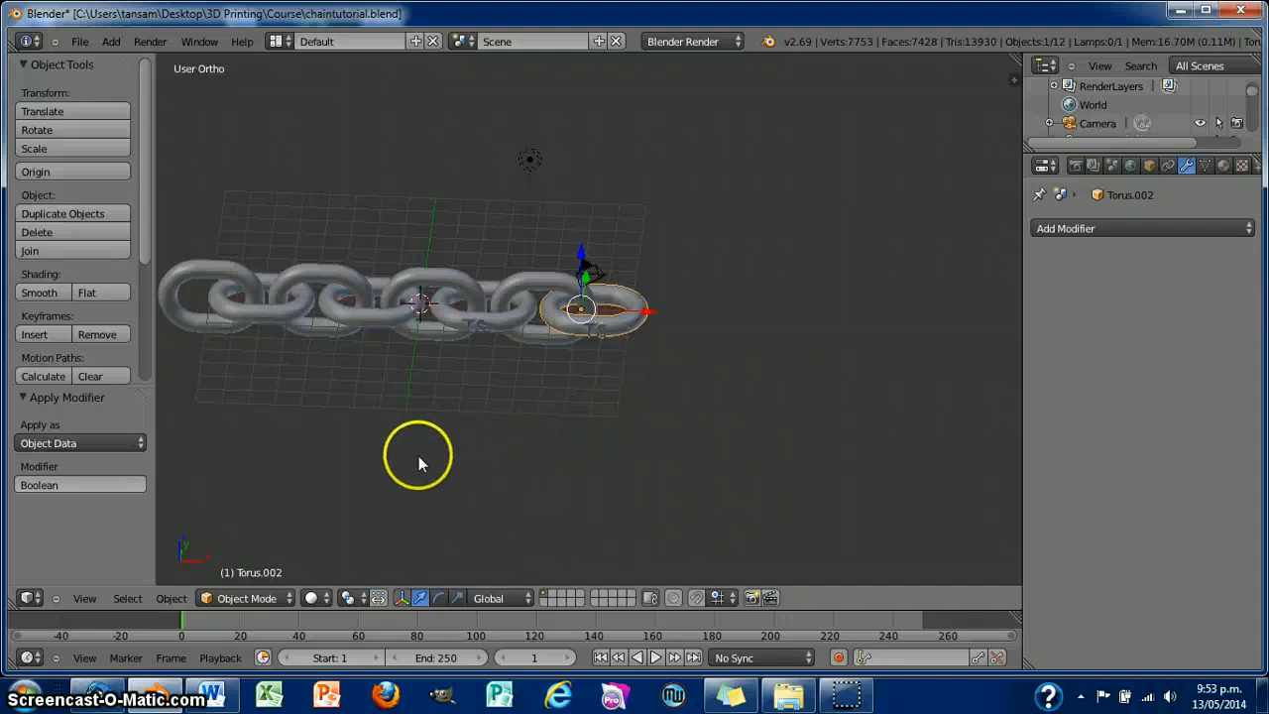
pyautogui.keyDown('shift'); pyautogui.moveTo(431, 406); pyautogui.dragTo(620, 373, button='middle'); pyautogui.keyUp('shift')
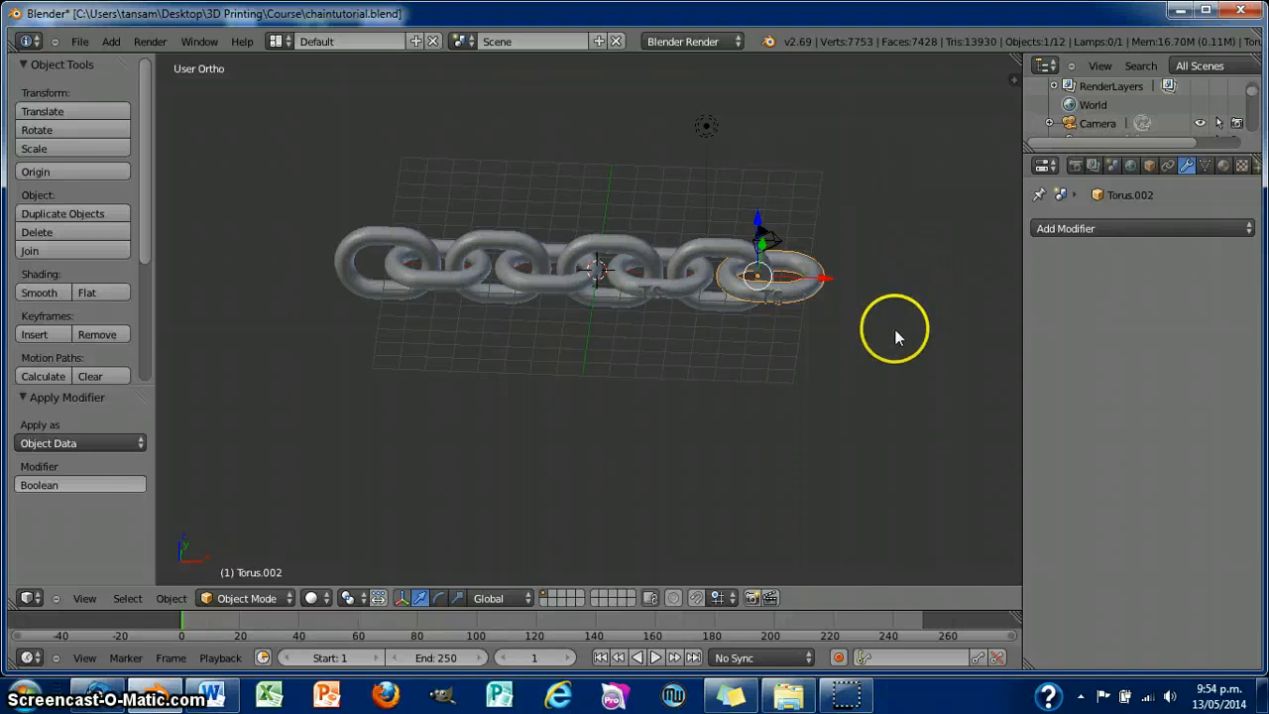
pyautogui.scroll(3, 862, 352)
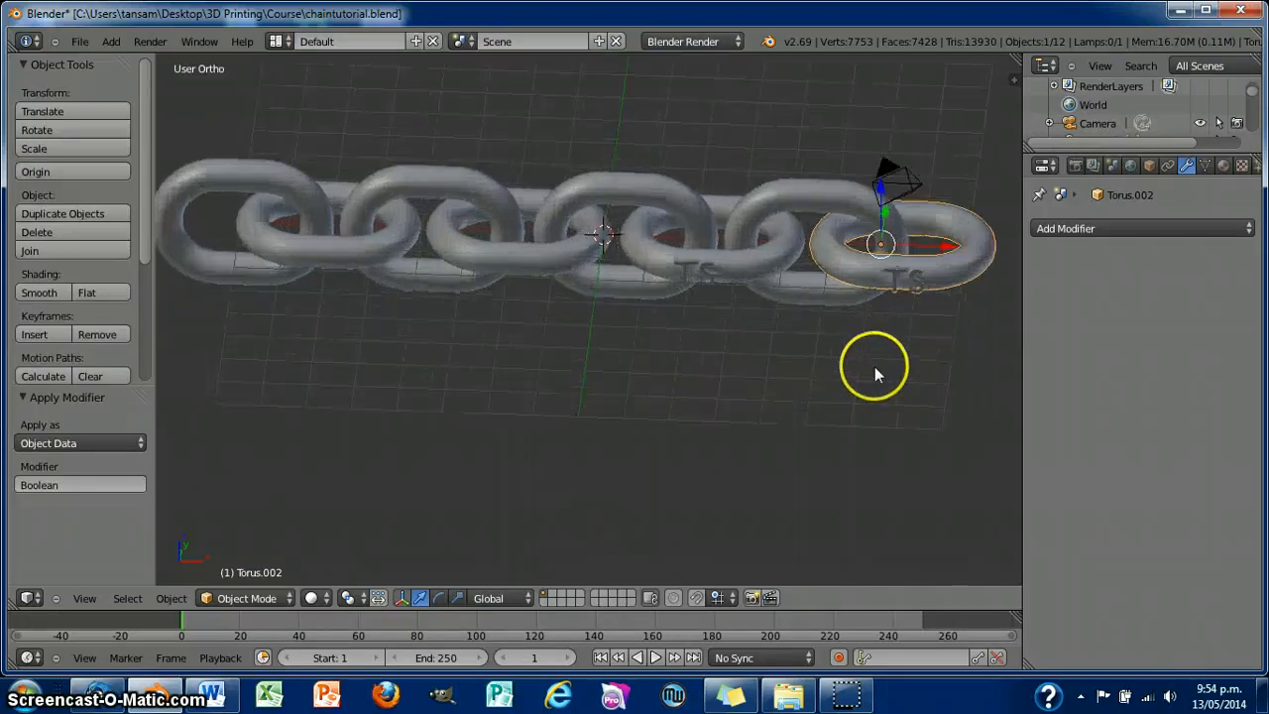